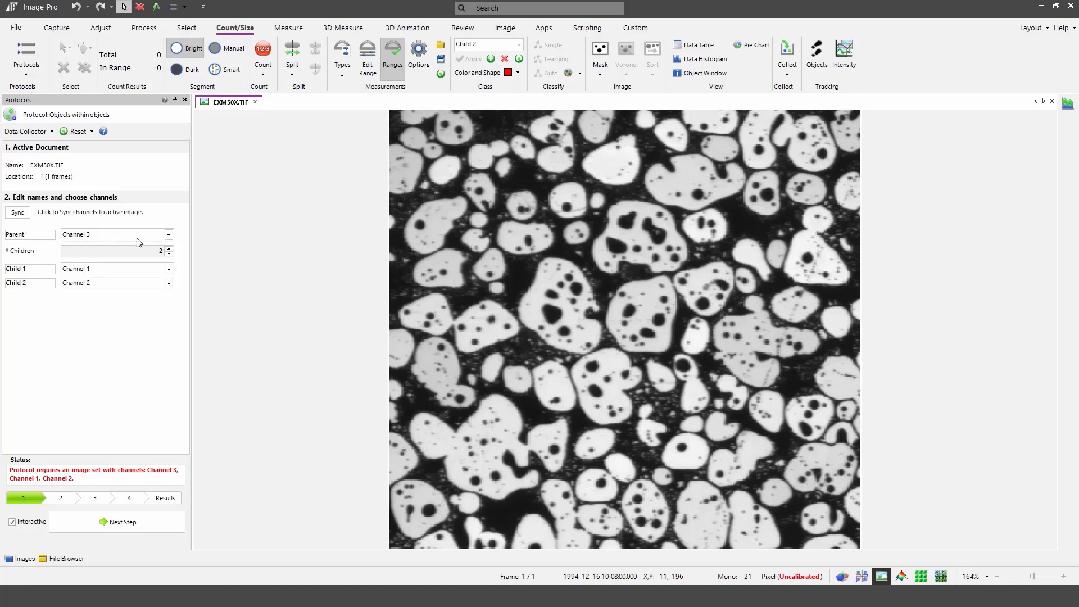
Set up the protocol with one child, sync channels to the active image, and assign Mono image to both Parent and Child 1.
click(169, 253)
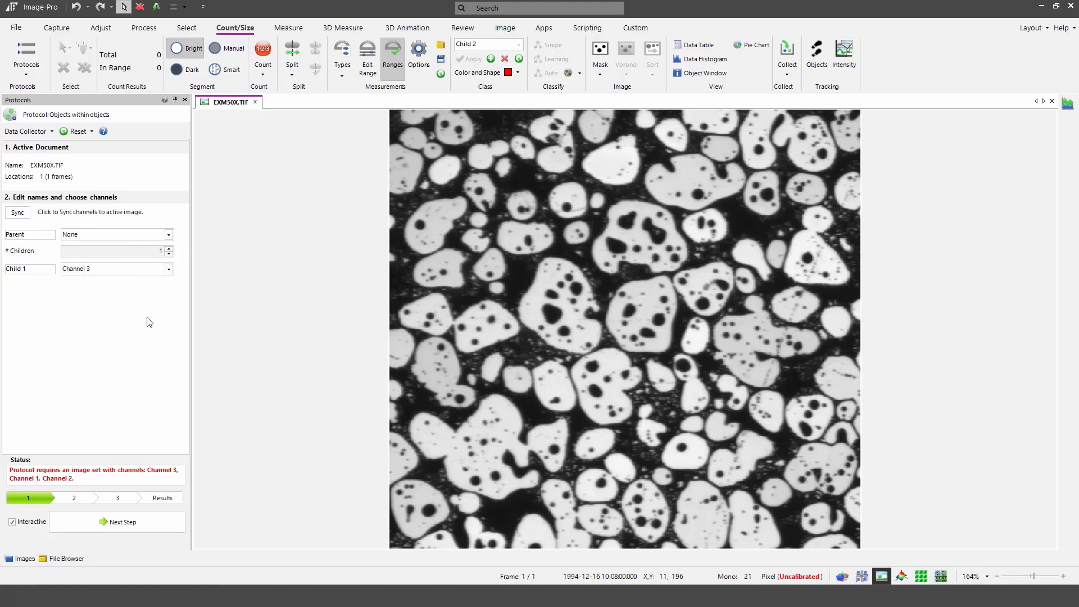
click(19, 214)
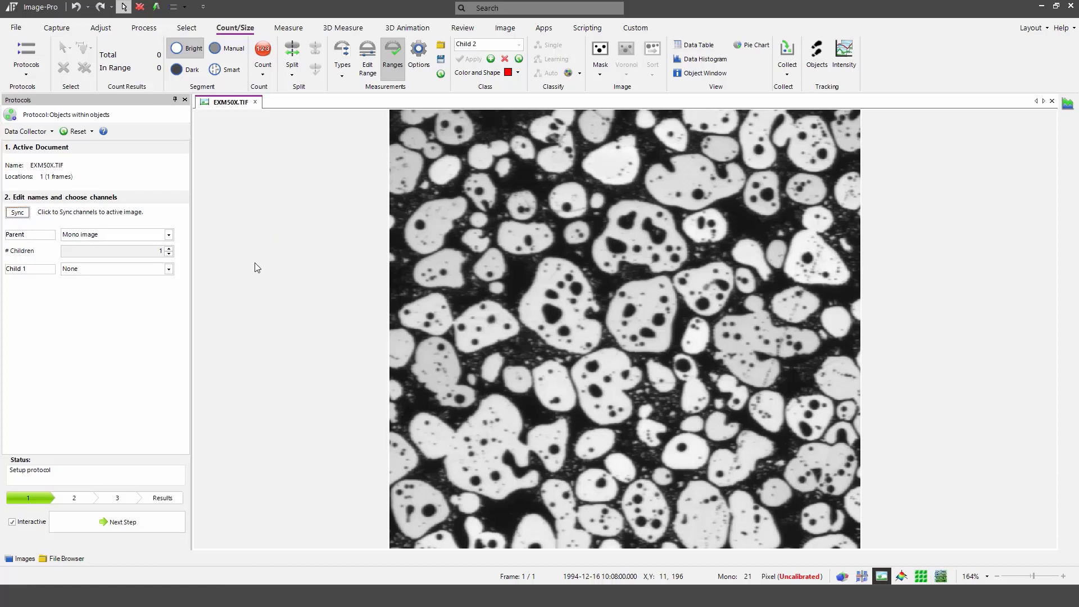
click(169, 235)
click(143, 246)
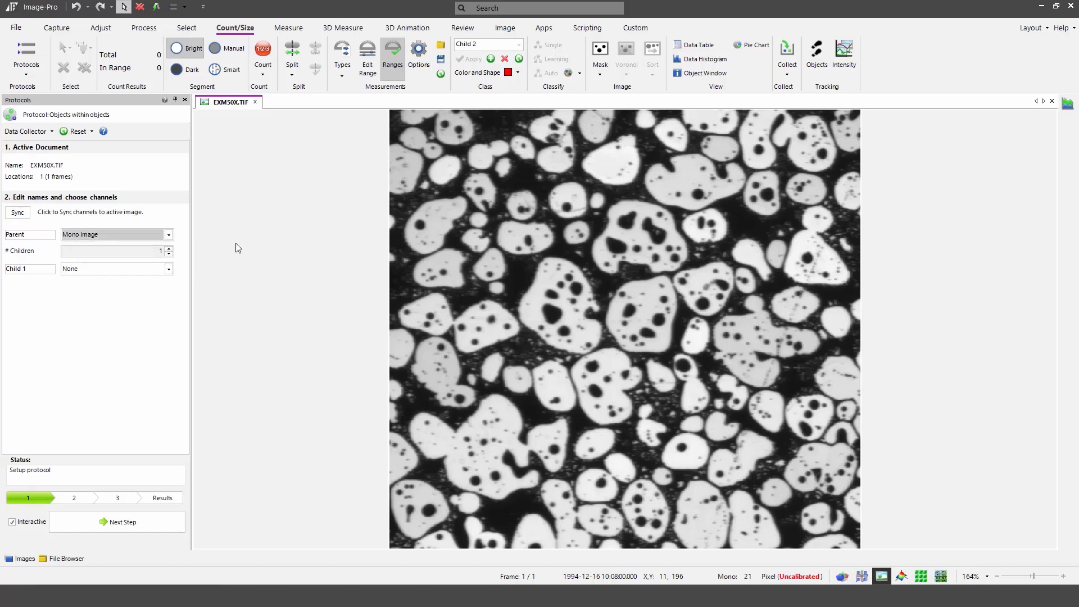
click(168, 269)
click(165, 279)
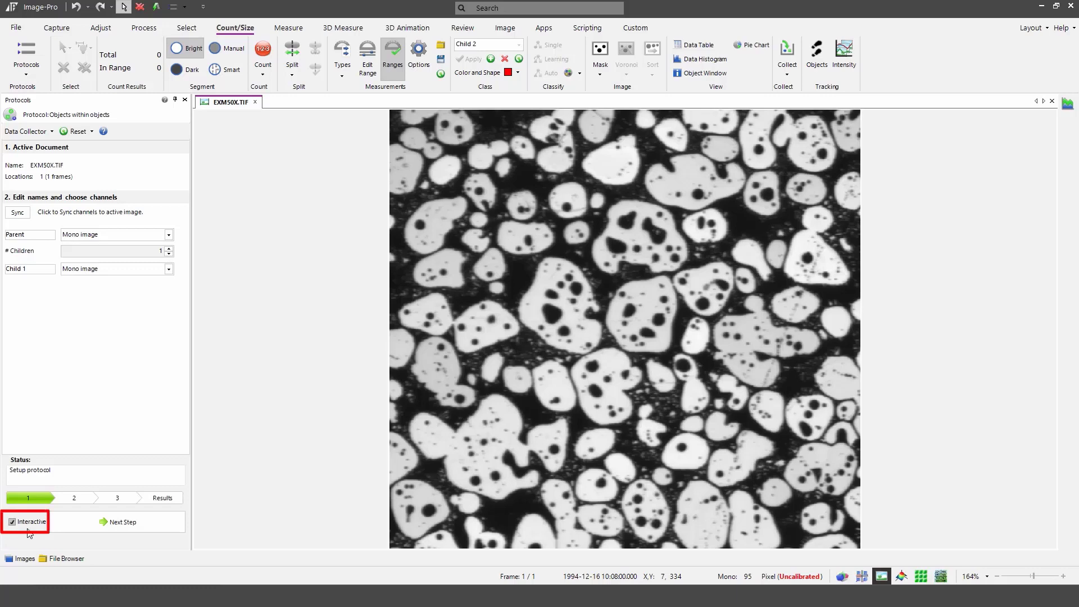
Advance to the Parent segmentation and set its threshold range to 140–255.
click(115, 527)
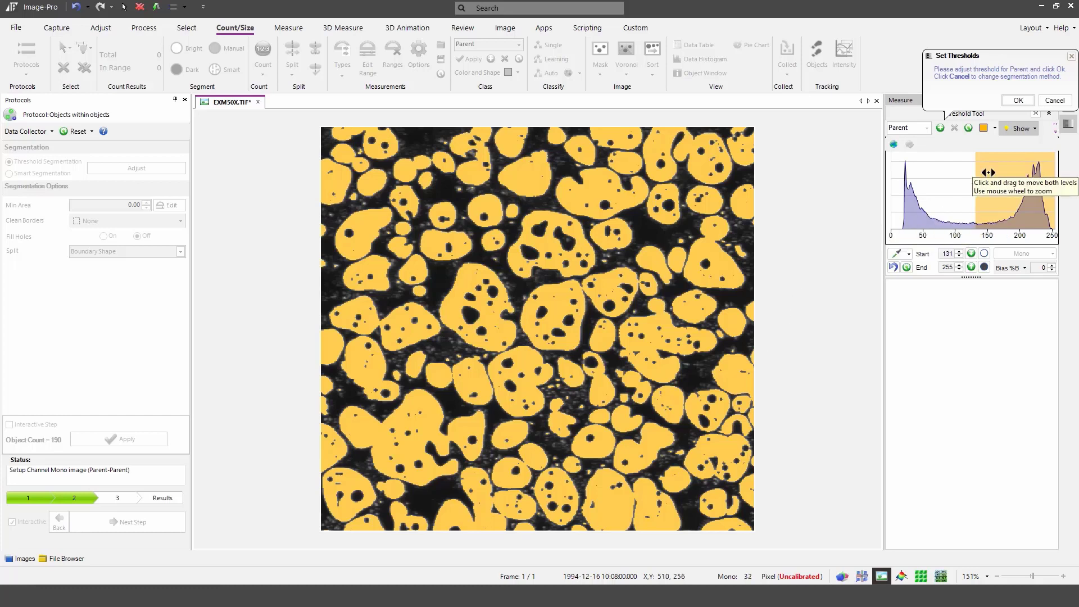
drag(976, 174, 980, 173)
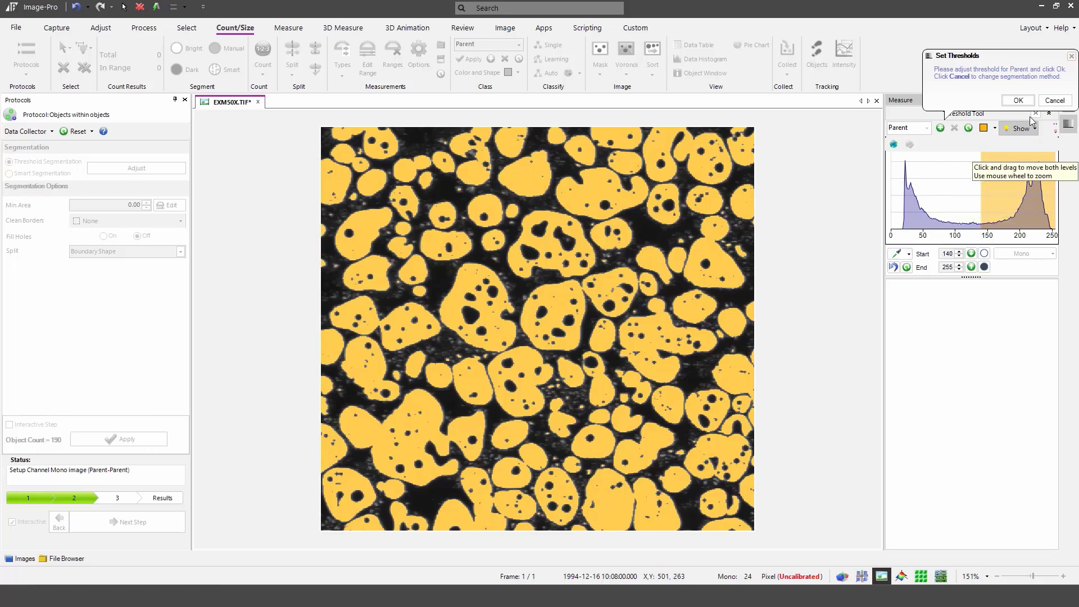
click(1017, 100)
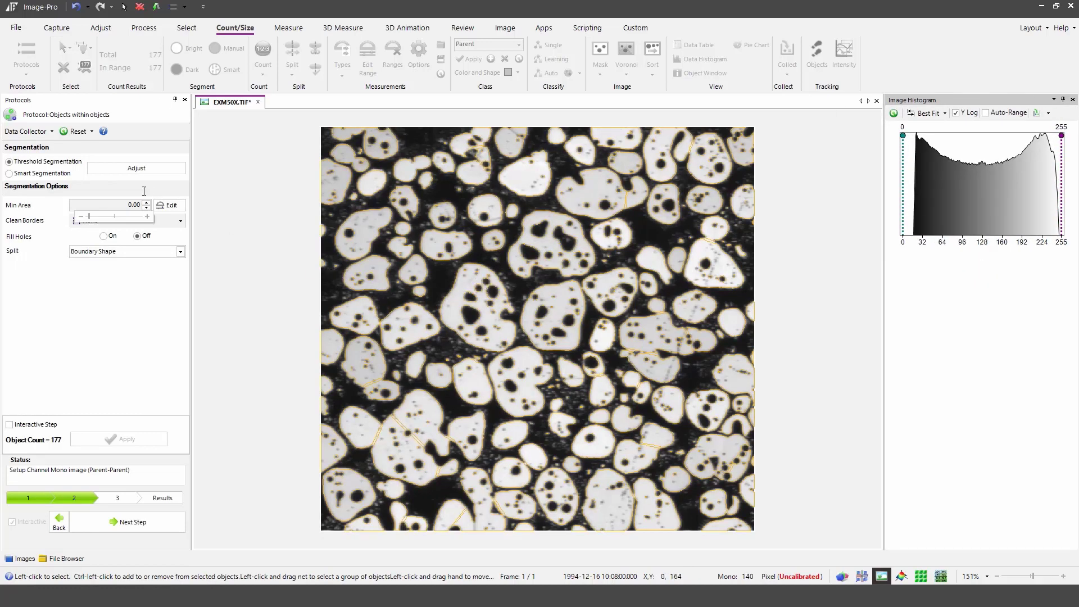
Reopen the Parent threshold adjustment and display the parent objects in random colors with 40% fill and a border.
click(137, 168)
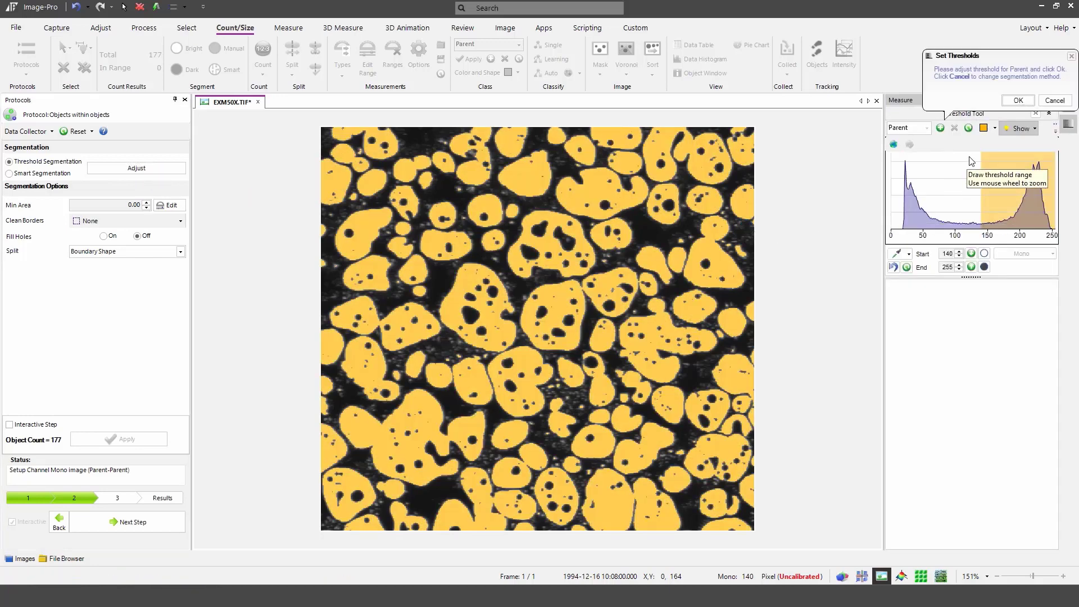
click(995, 129)
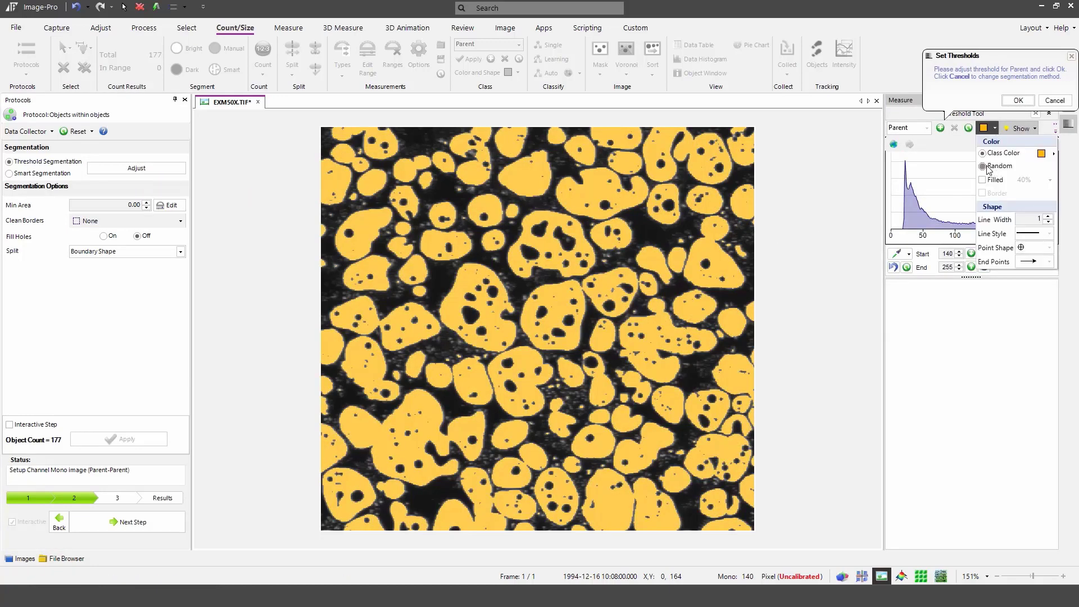
click(983, 166)
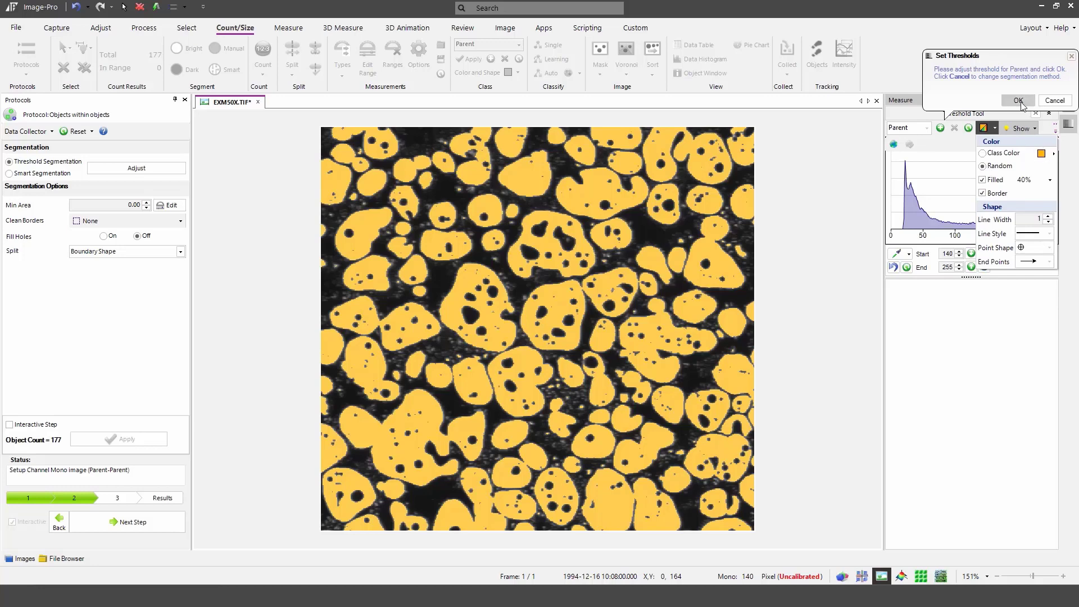
click(1018, 100)
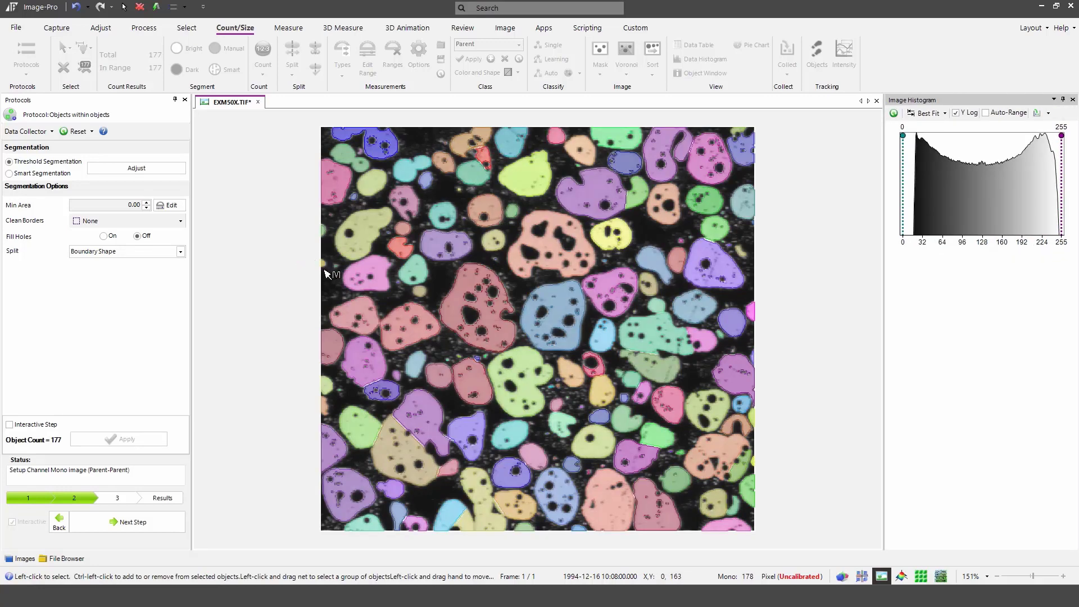
Set the Parent objects' splitting to None, enable hole filling, and apply these segmentation options.
click(125, 251)
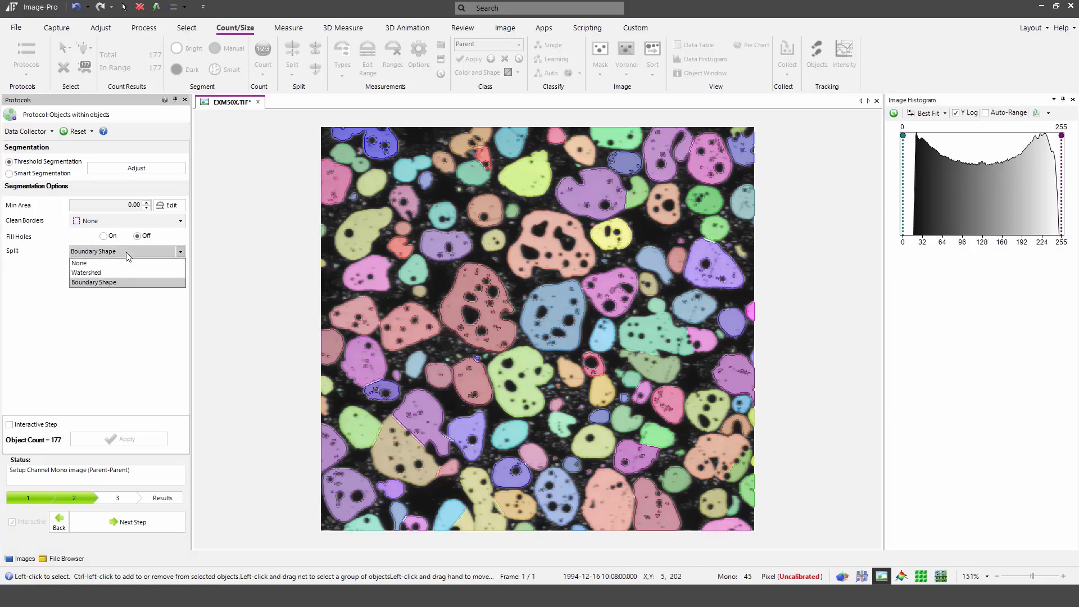
click(123, 262)
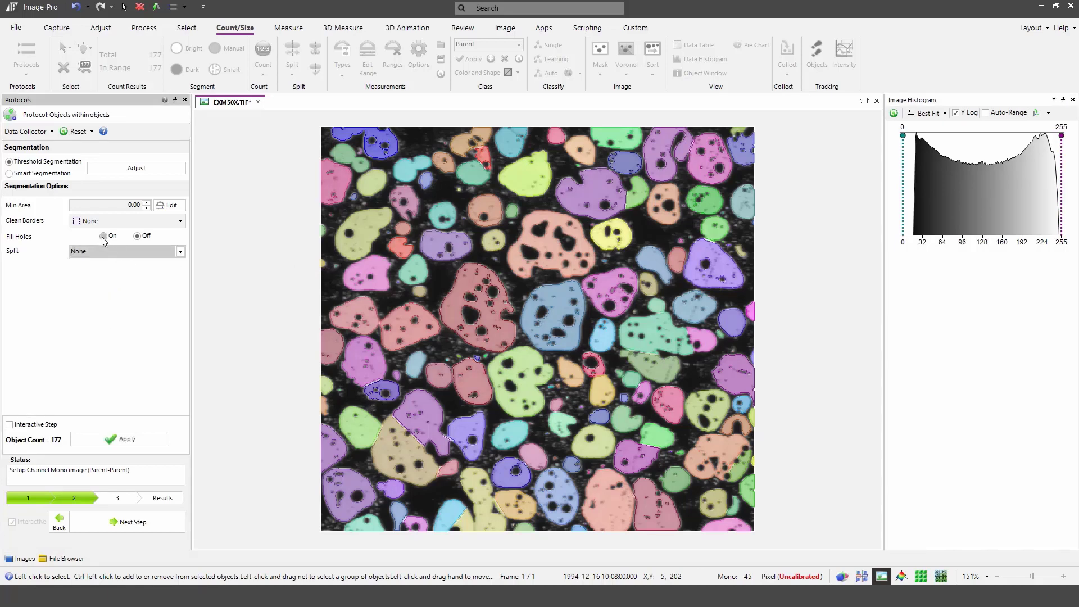
click(103, 236)
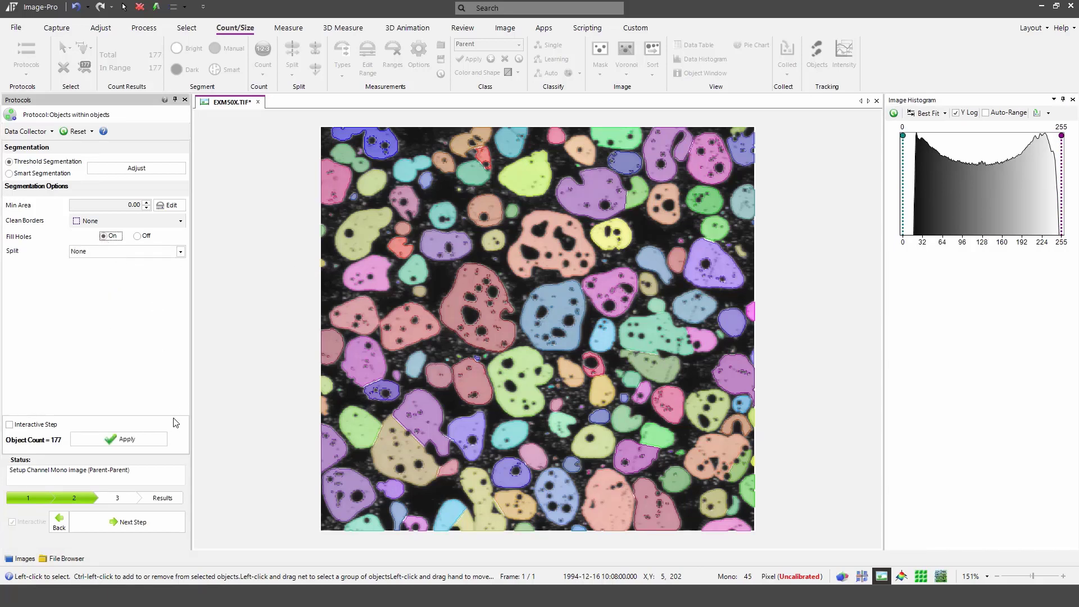
click(130, 439)
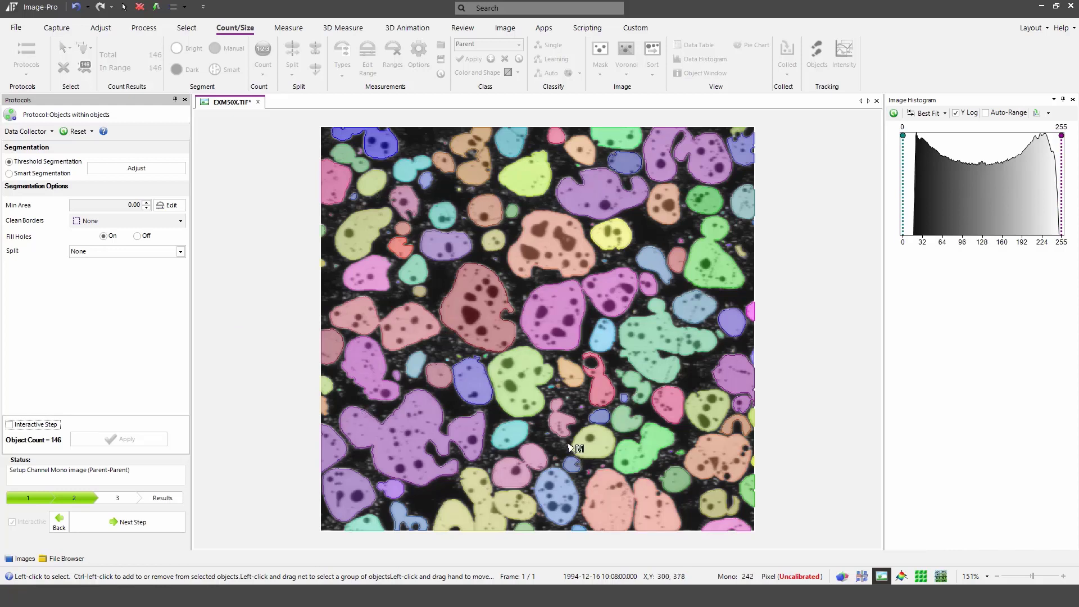
Edit the Parent area measurement range so that its minimum is 20, and accept the filter.
click(307, 293)
click(166, 205)
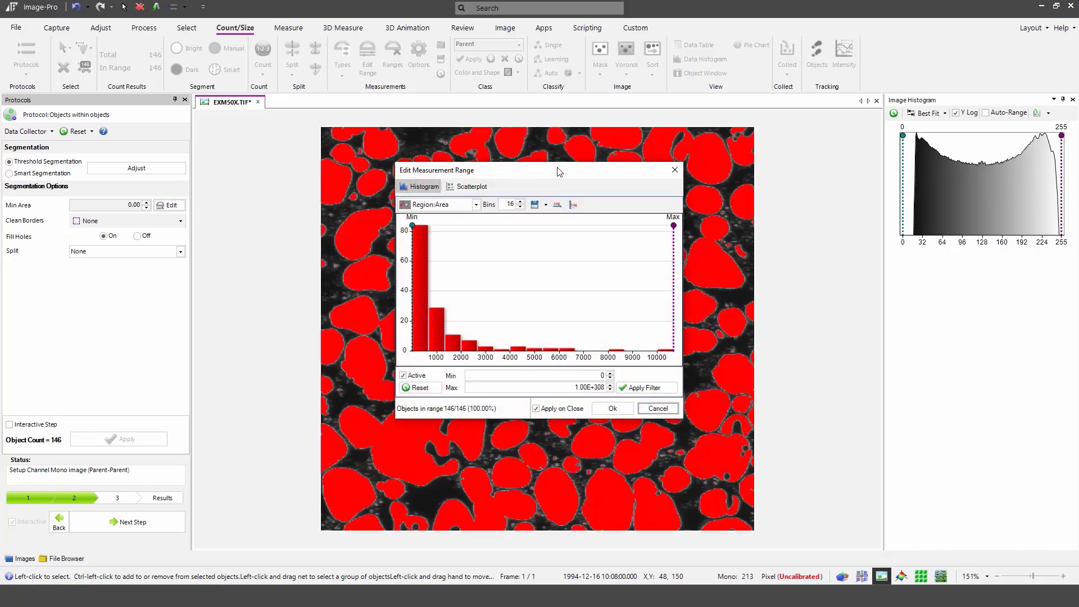
drag(558, 169, 871, 147)
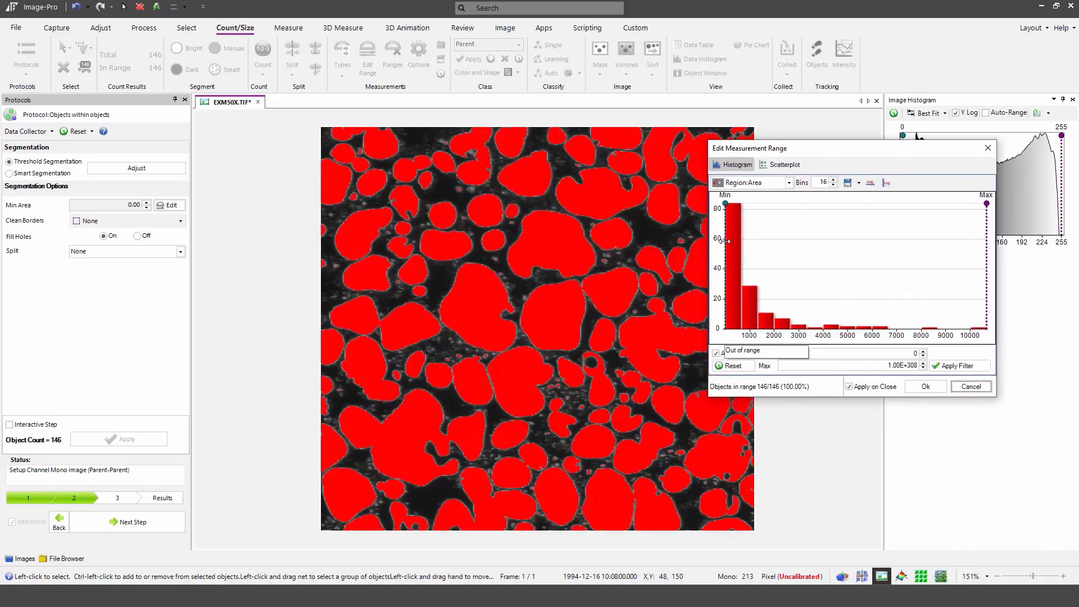
drag(894, 355, 955, 358)
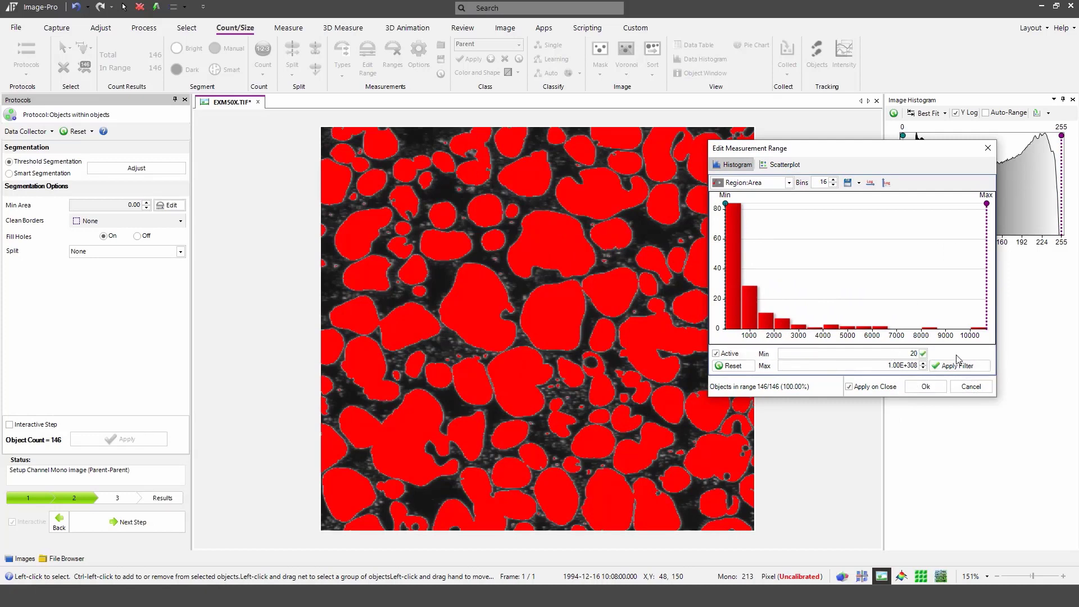
click(923, 354)
click(925, 387)
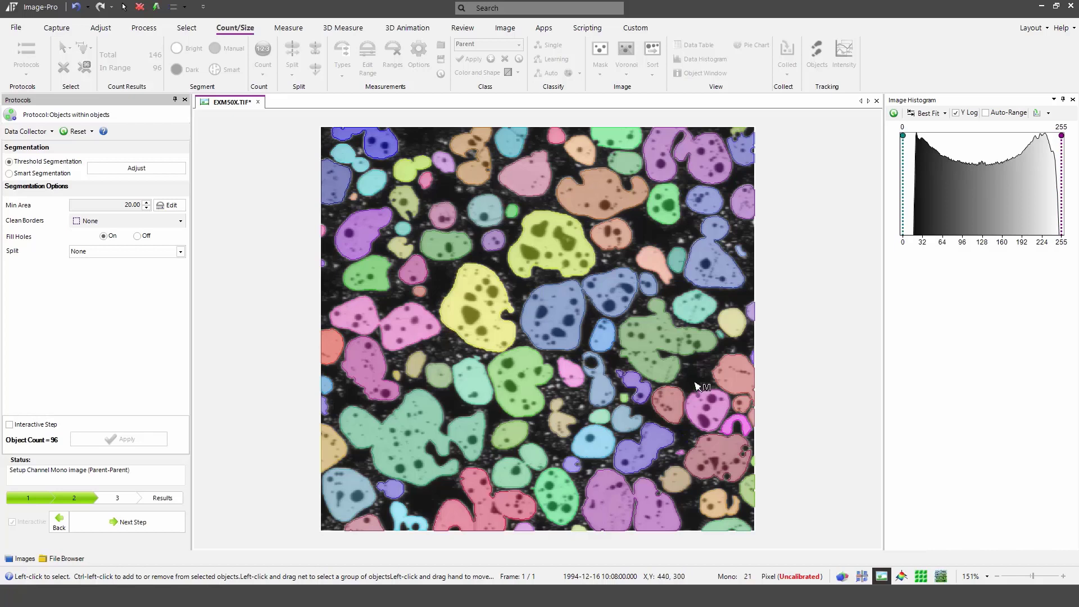
Advance to Child 1, set its threshold range to 0–121, and display its objects with random 40% fill and no border.
click(114, 523)
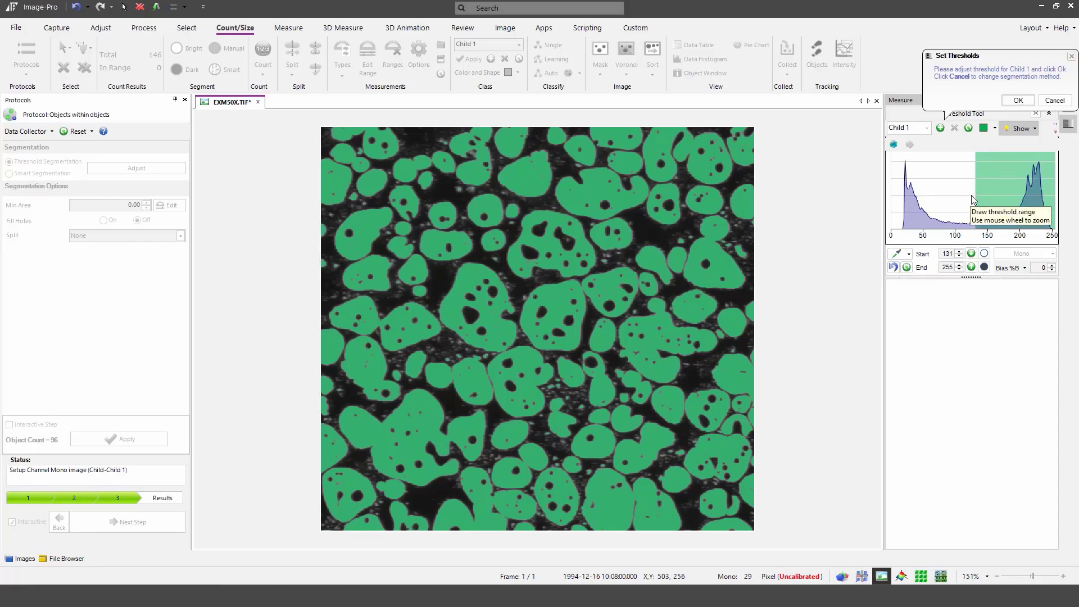
drag(975, 193, 864, 203)
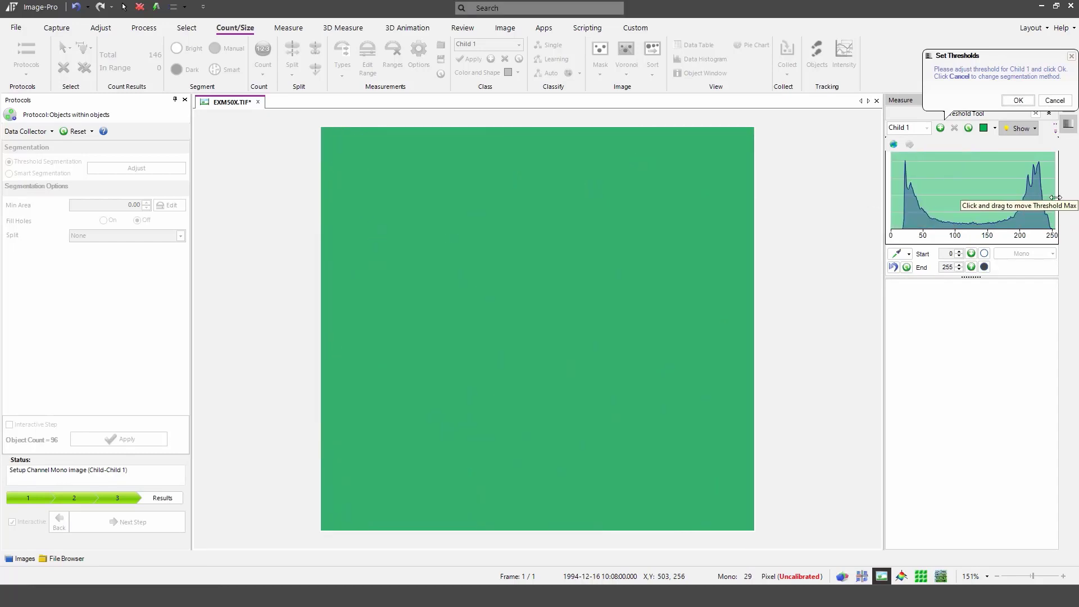
drag(1027, 203, 969, 200)
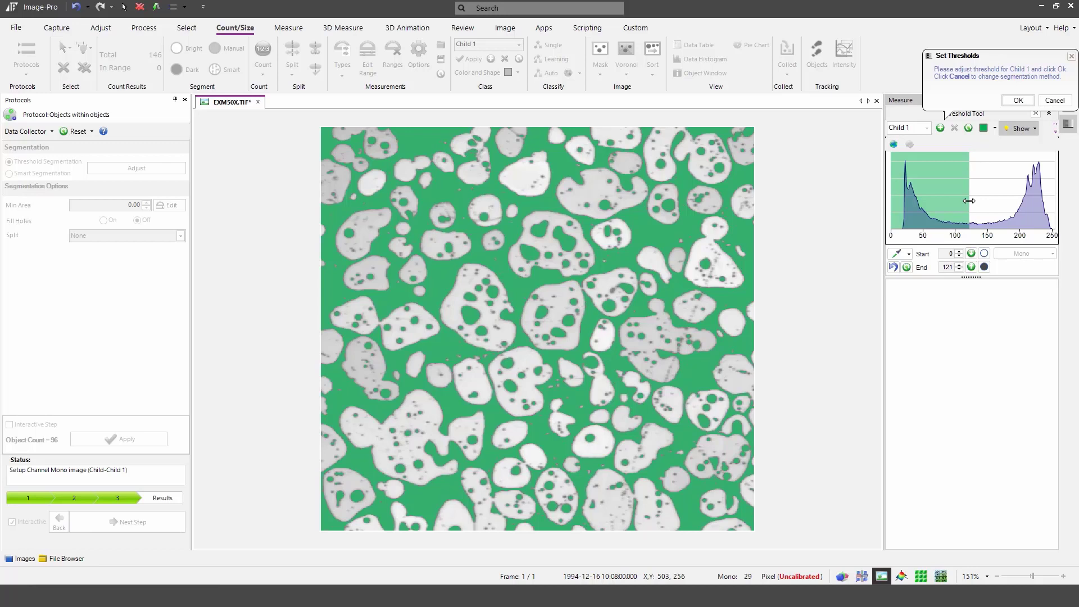
click(993, 129)
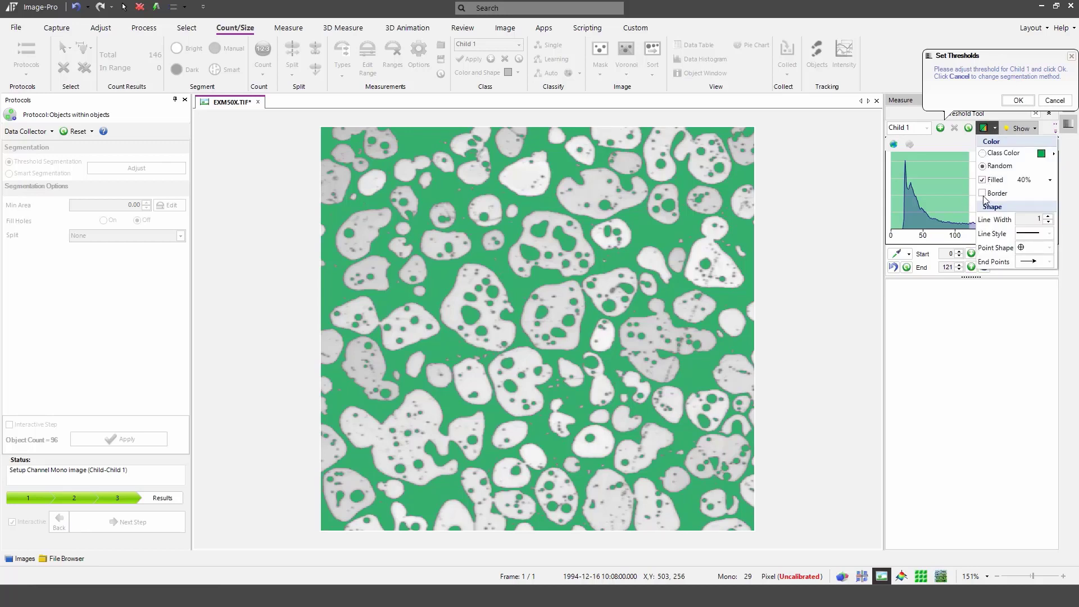
click(982, 193)
click(1027, 103)
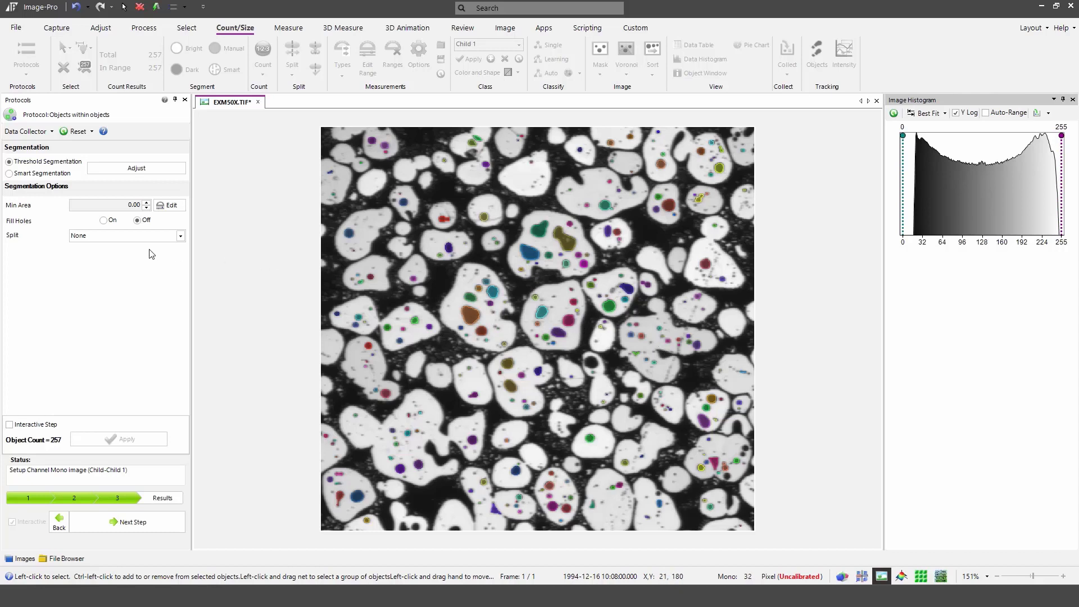
Accept the Child 1 segmentation, proceed to the protocol results, and look through the available result display types.
click(125, 209)
click(122, 524)
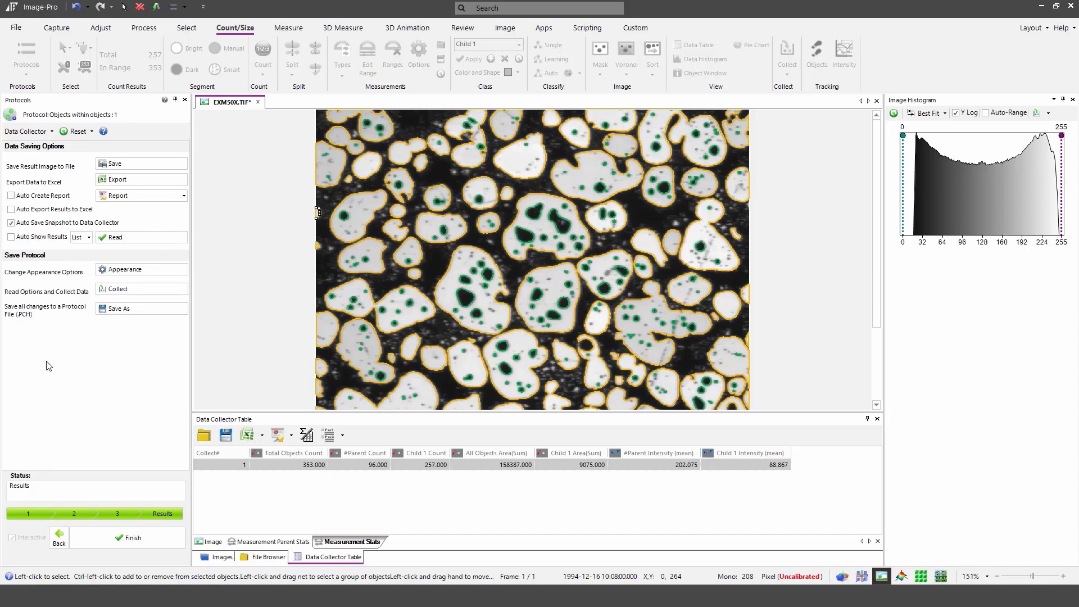
click(88, 238)
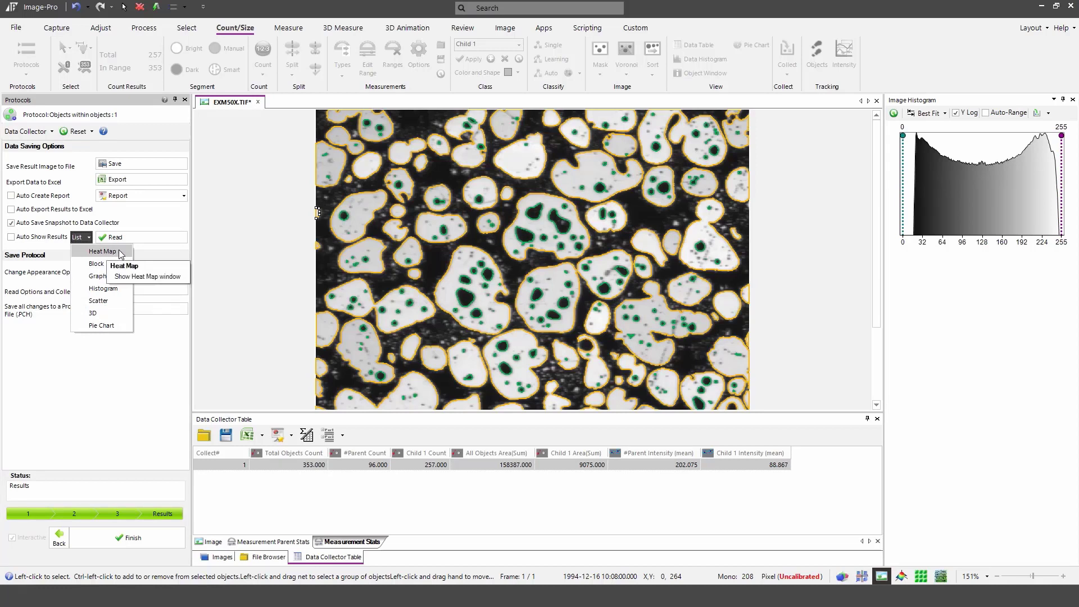
click(116, 364)
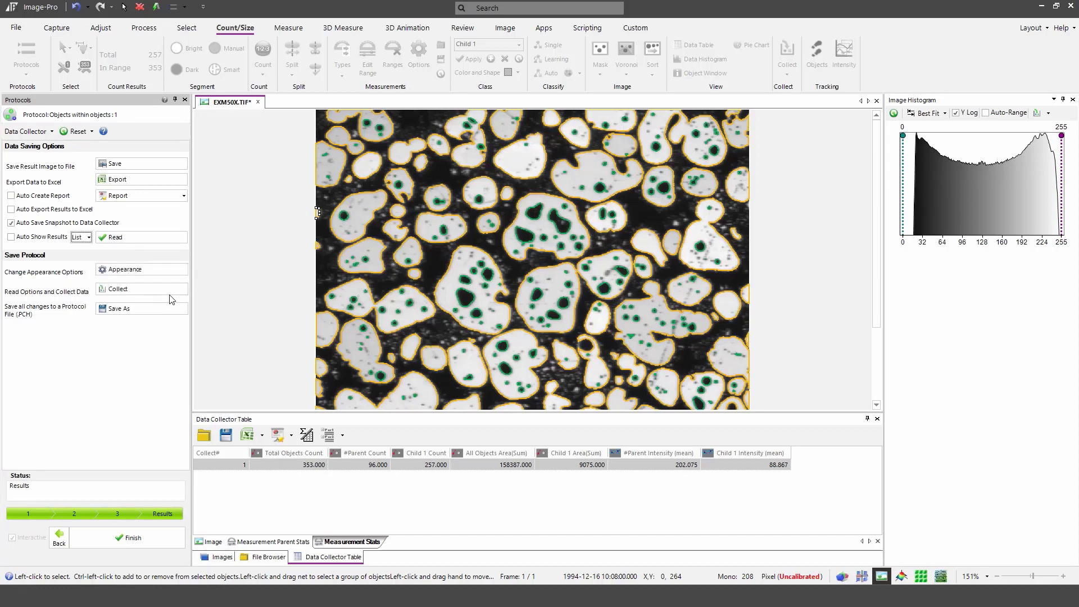
Create a report from the Objects within Objects.iprt template in the Essentials Single Site folder and review its image and measurement table.
click(183, 196)
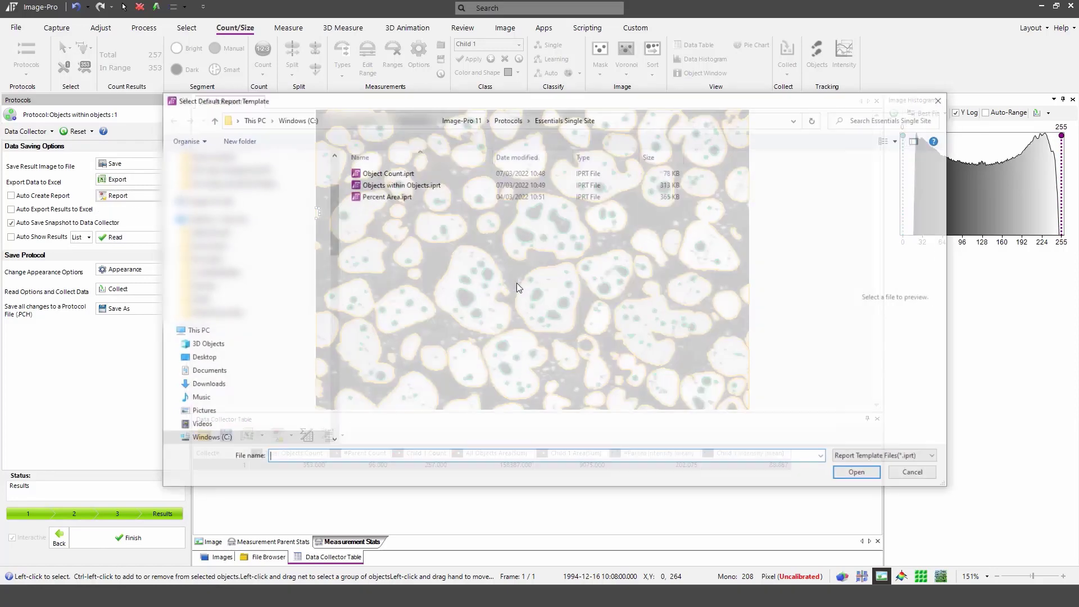
click(507, 119)
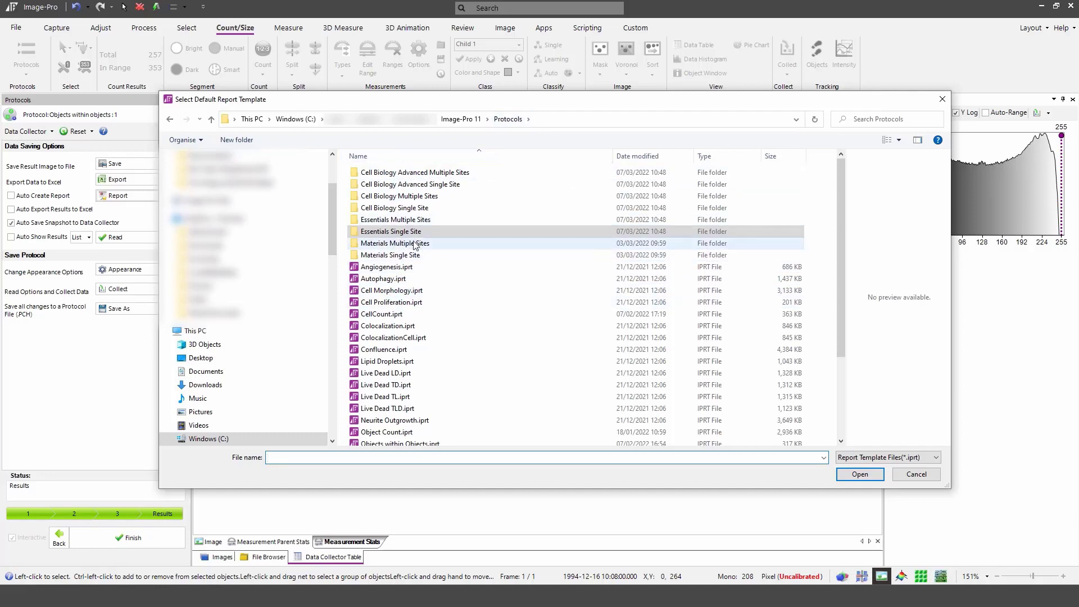
double_click(393, 232)
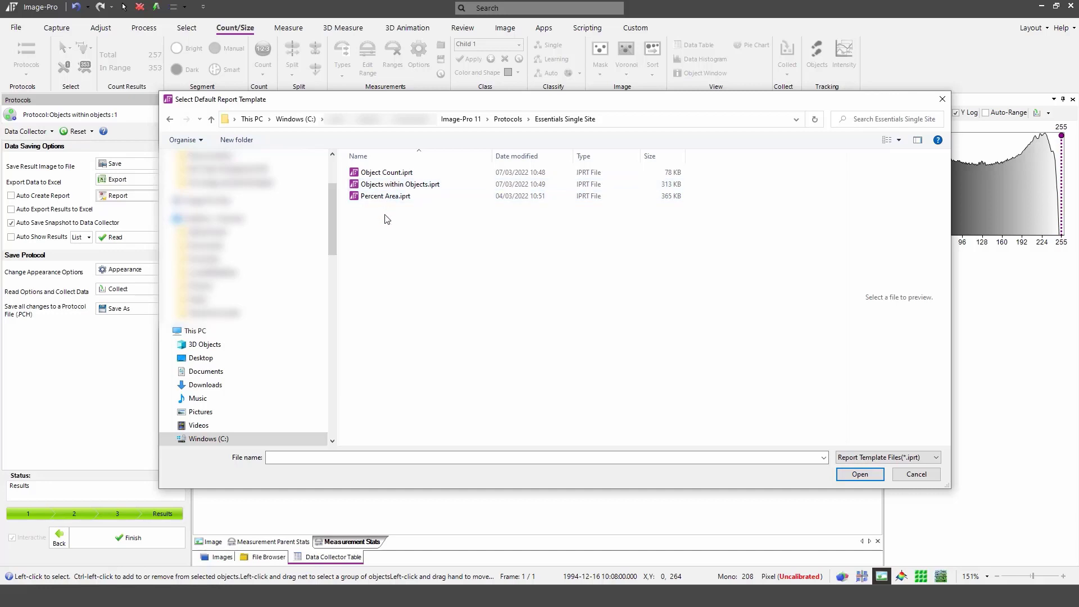
click(394, 184)
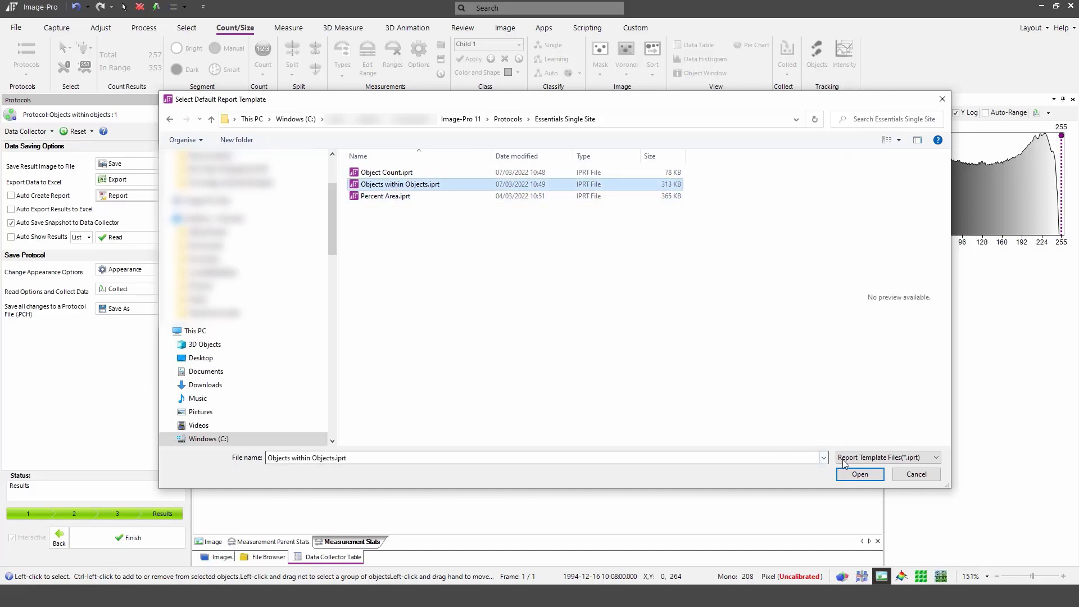
click(860, 474)
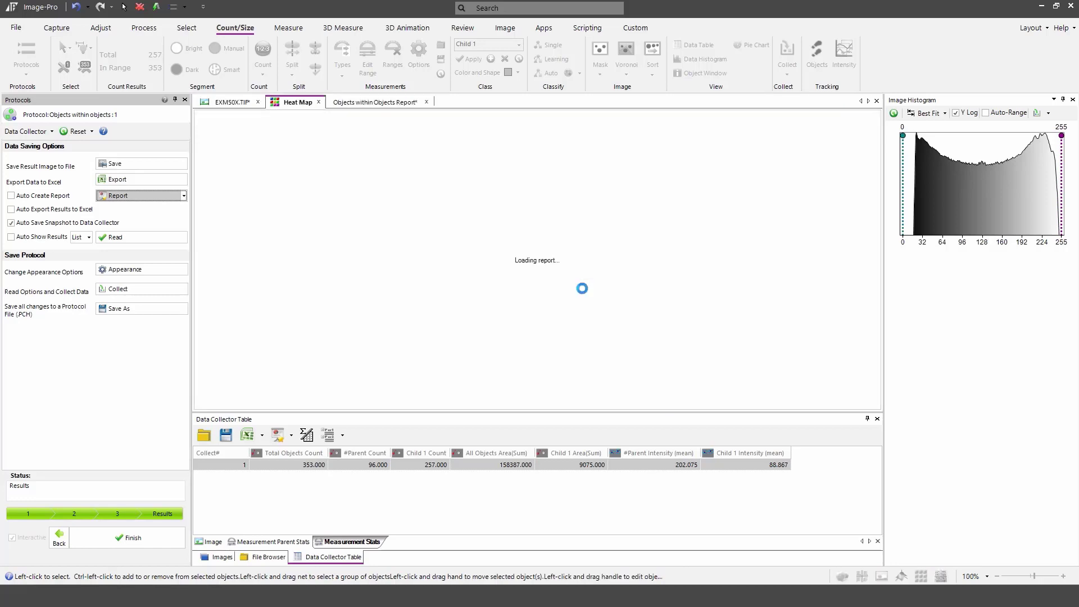
scroll(537, 259, down, 8)
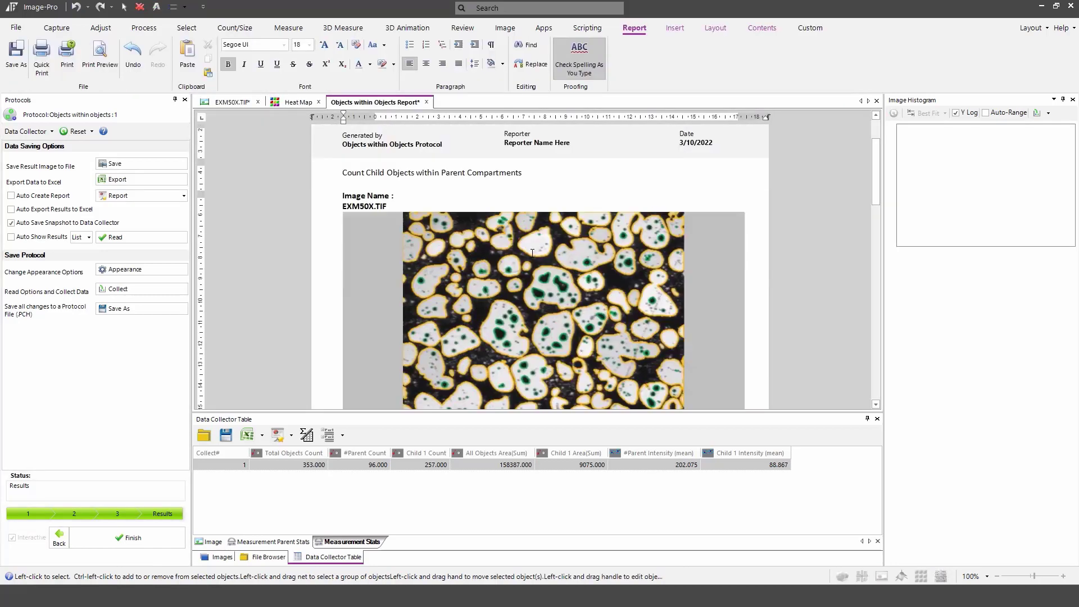
scroll(545, 270, down, 7)
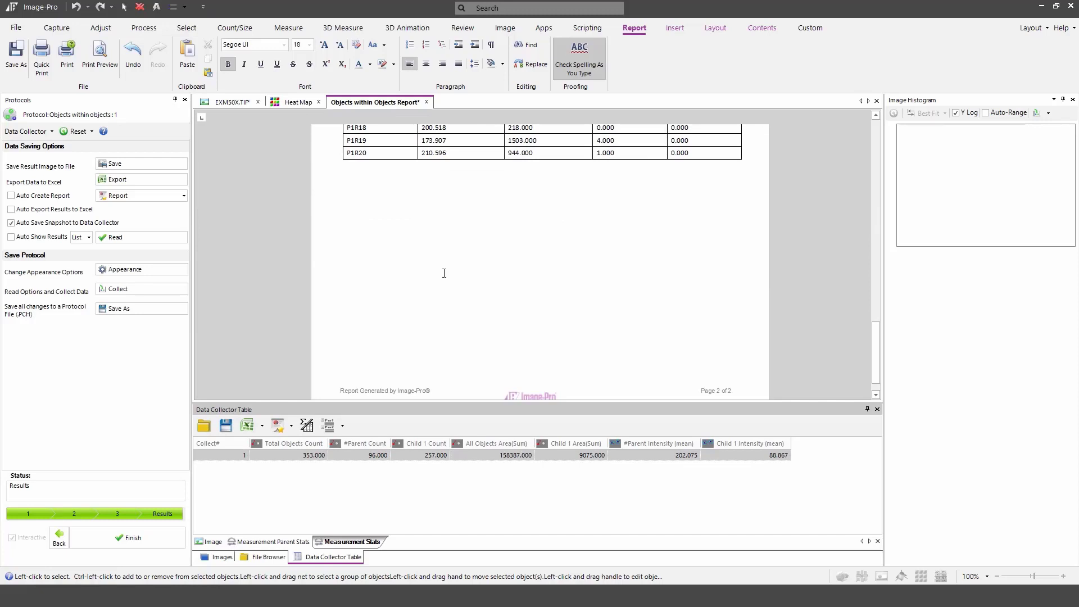
scroll(449, 271, up, 3)
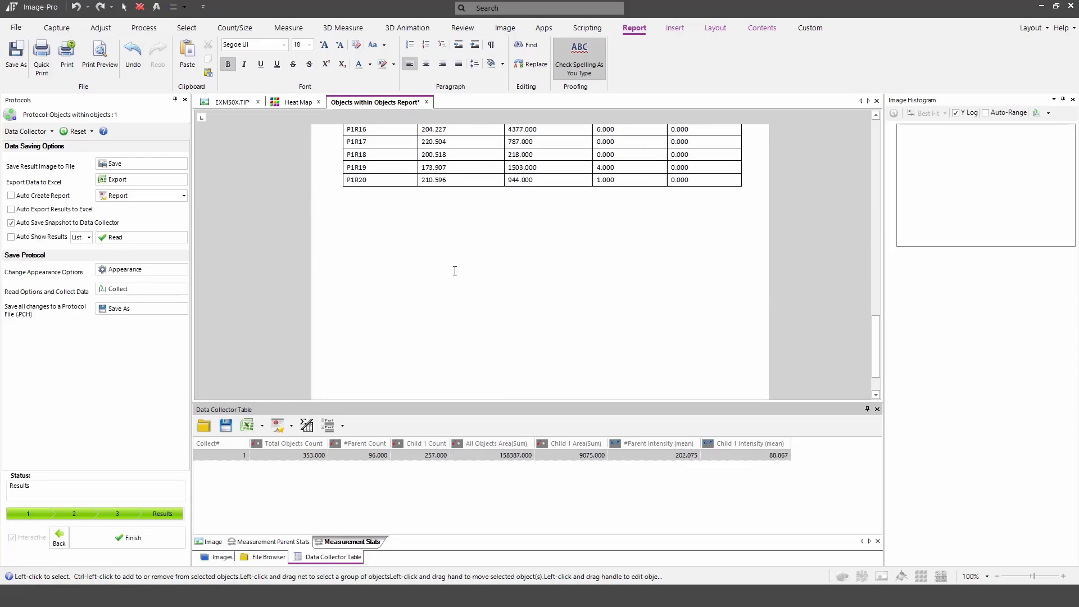
View the PDF save options for the Objects within Objects report, and leave without saving.
click(17, 53)
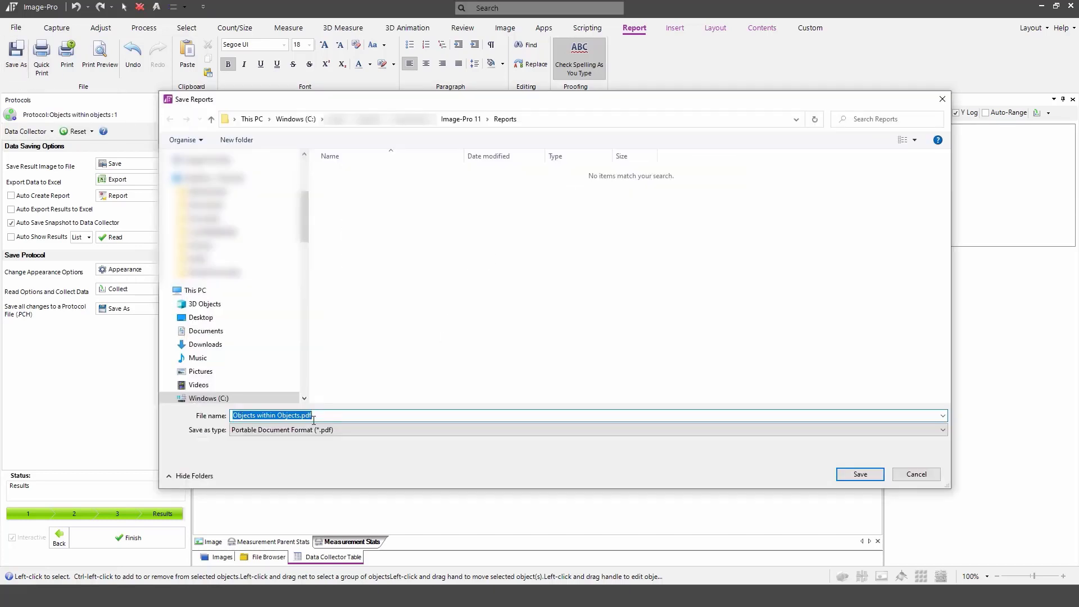
click(916, 474)
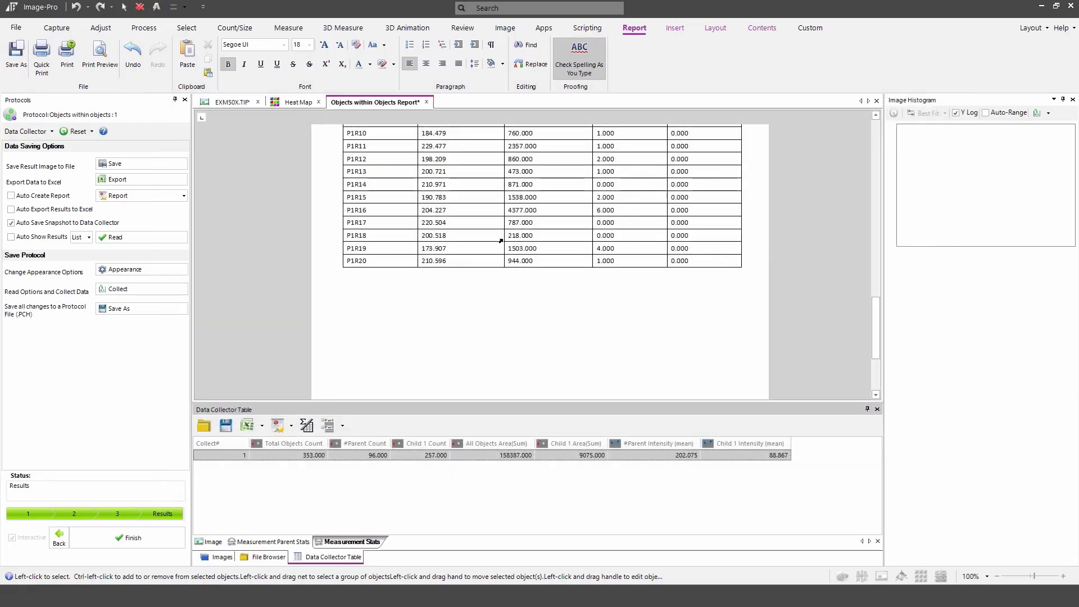
Enlarge the Data Collector Table, show its Image results, and widen the Snapshot column for a larger thumbnail.
drag(469, 403, 477, 228)
click(212, 541)
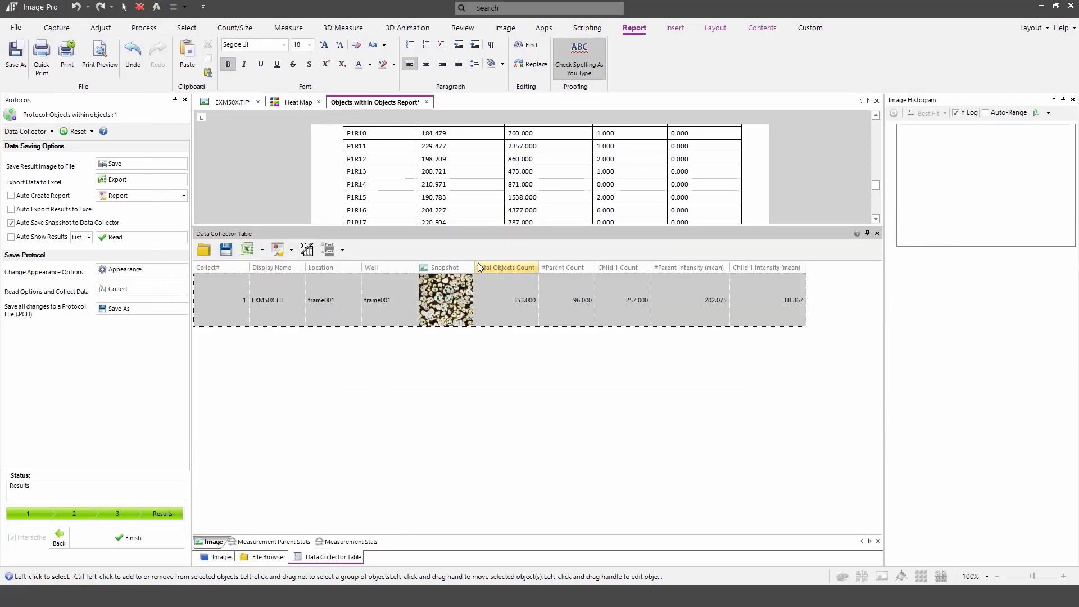
drag(474, 267, 523, 268)
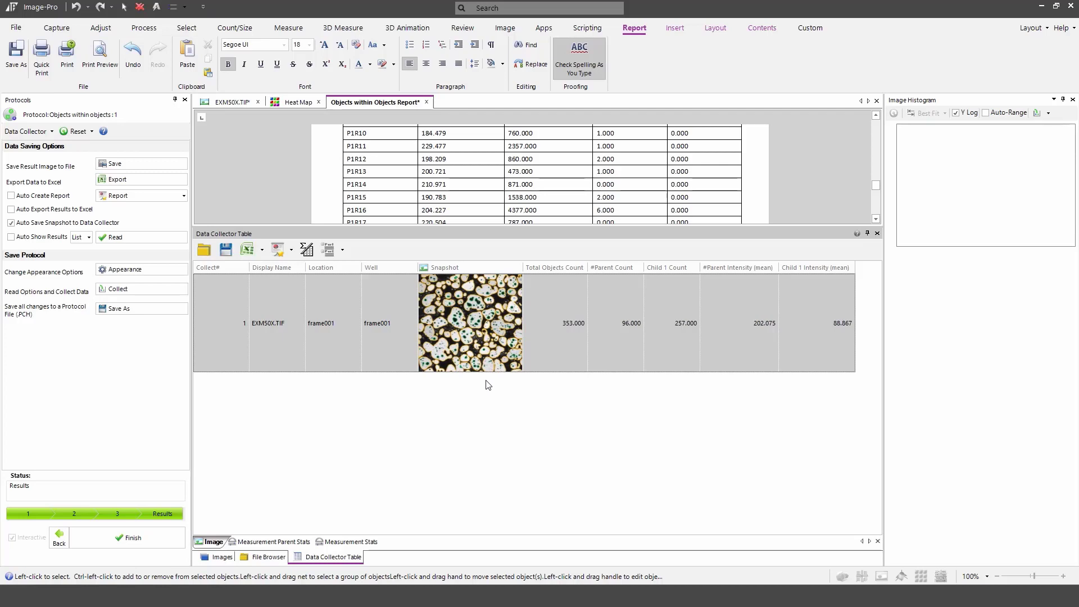
Review the Measurement Parent Stats rows, display column statistics for the parent and overall measurements, and shrink the Data Collector Table.
click(273, 542)
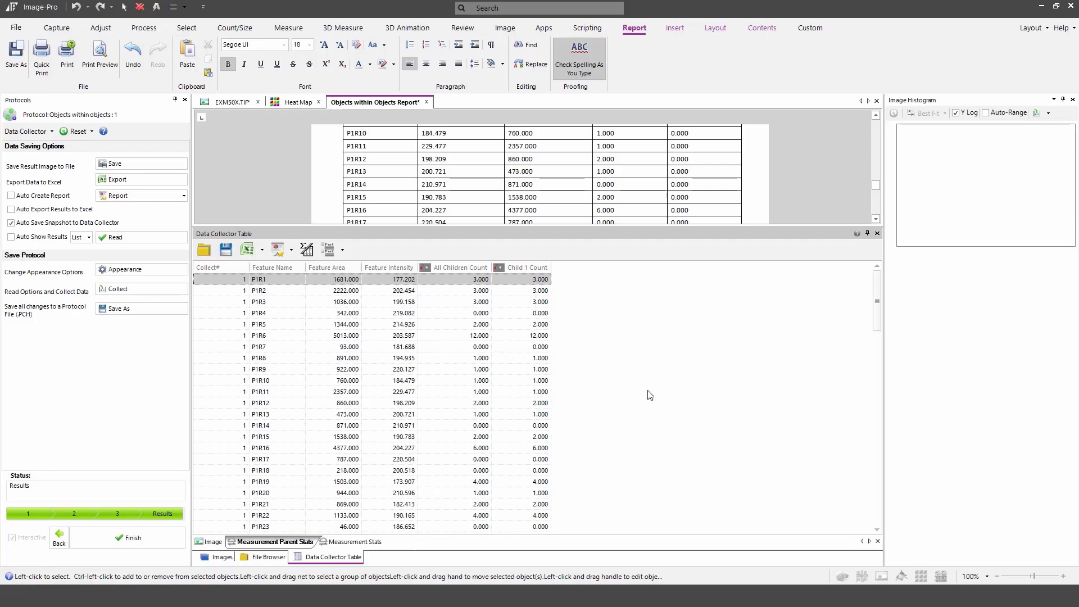
scroll(698, 379, down, 5)
scroll(697, 380, down, 19)
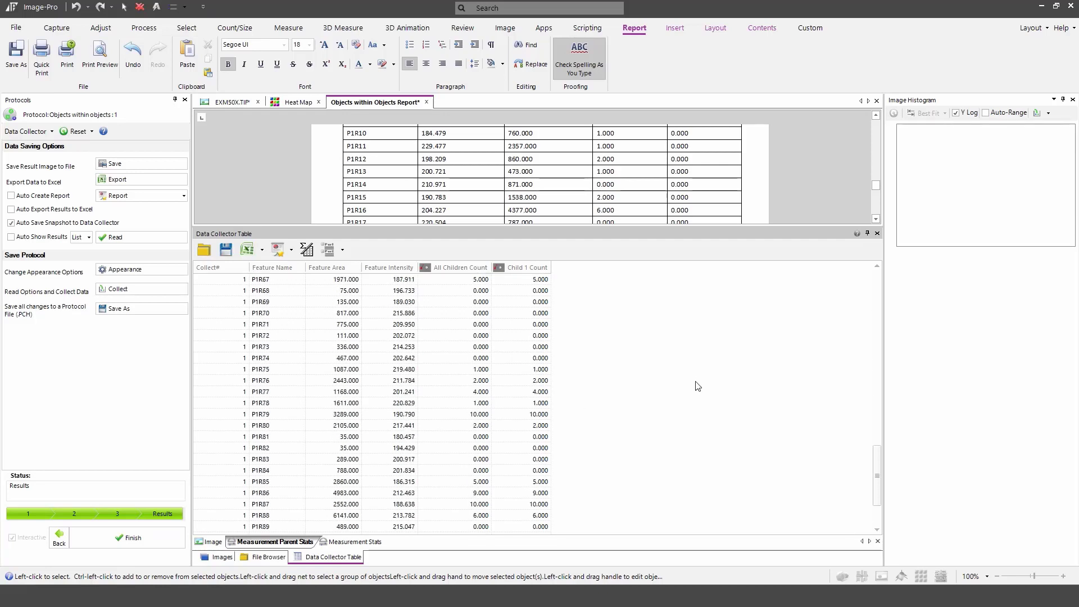
click(306, 249)
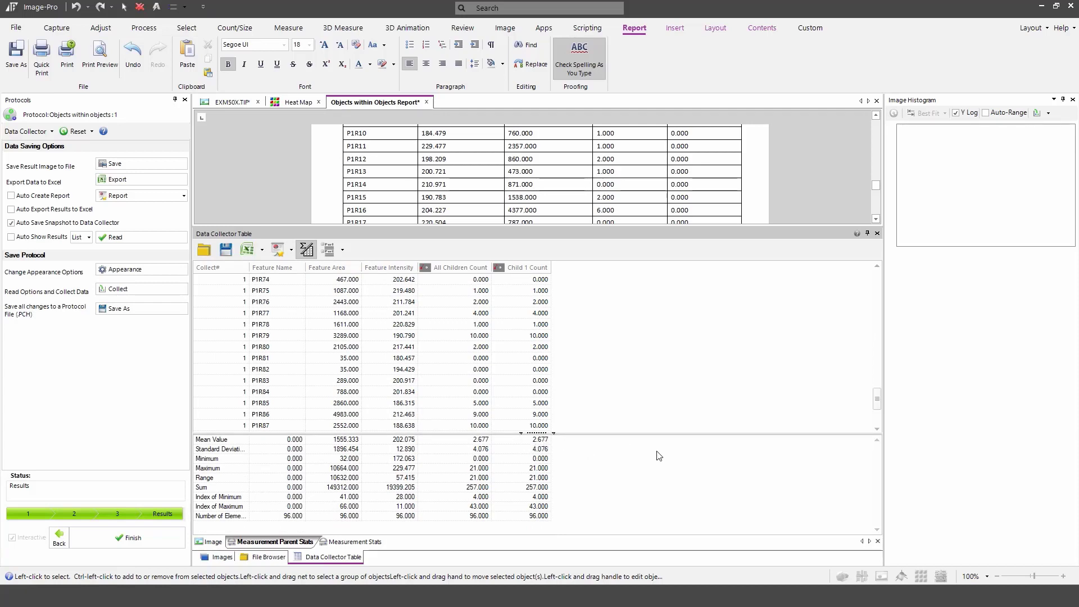
click(361, 540)
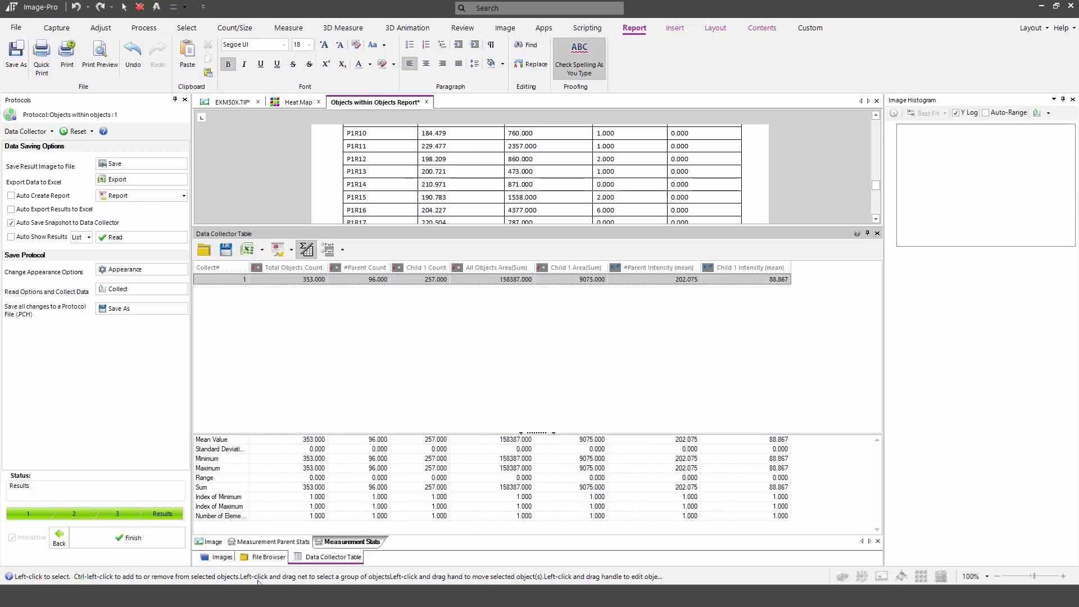
click(267, 541)
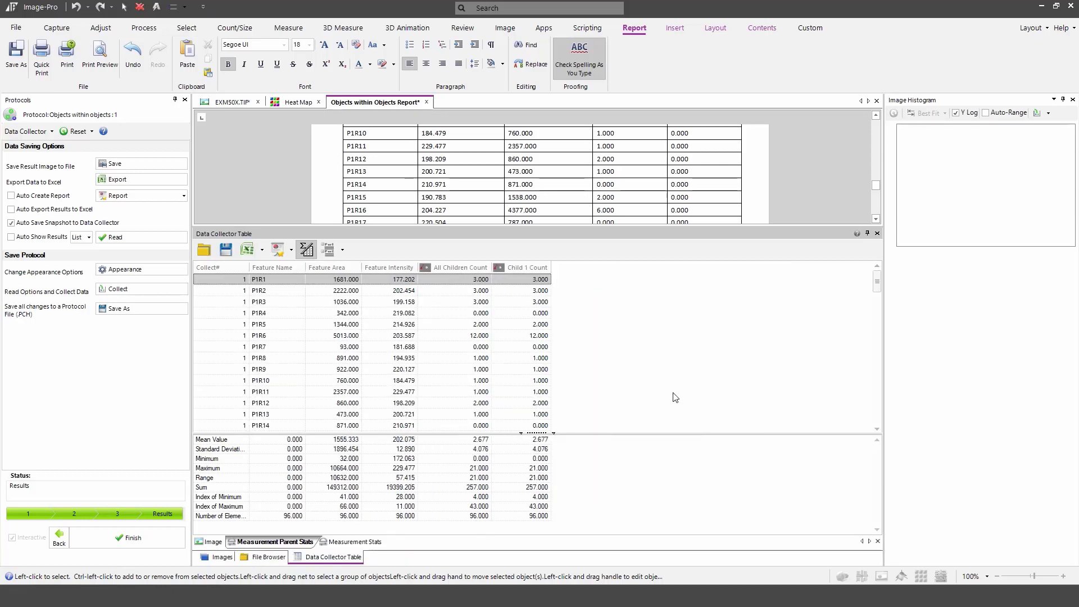
drag(609, 227, 618, 367)
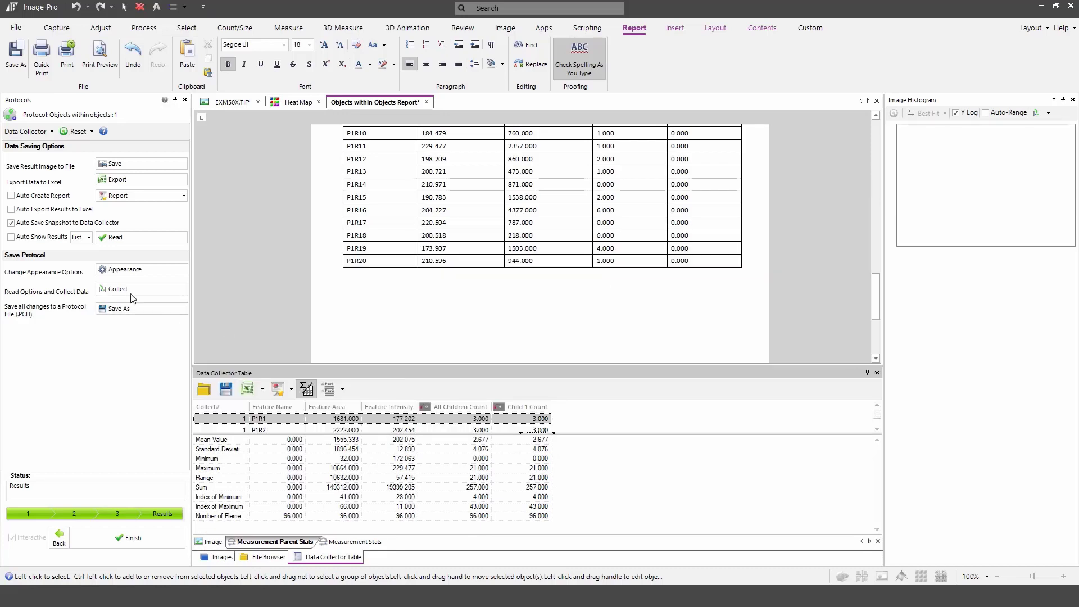
Save the protocol as Objects within objects version 1, overwriting the existing file, and finish the protocol run.
click(121, 307)
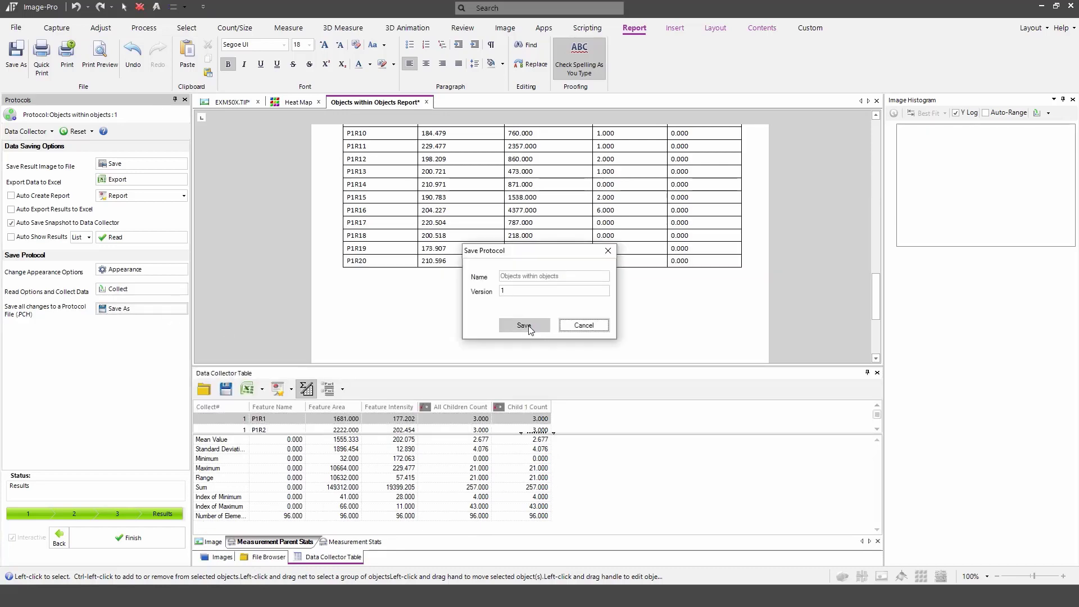
click(525, 327)
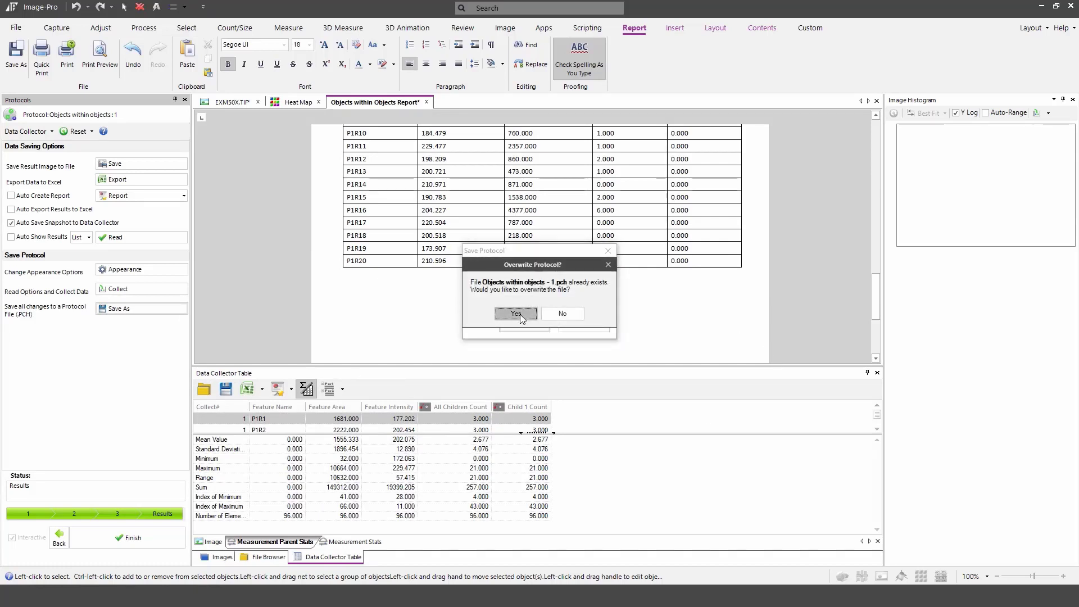
click(514, 313)
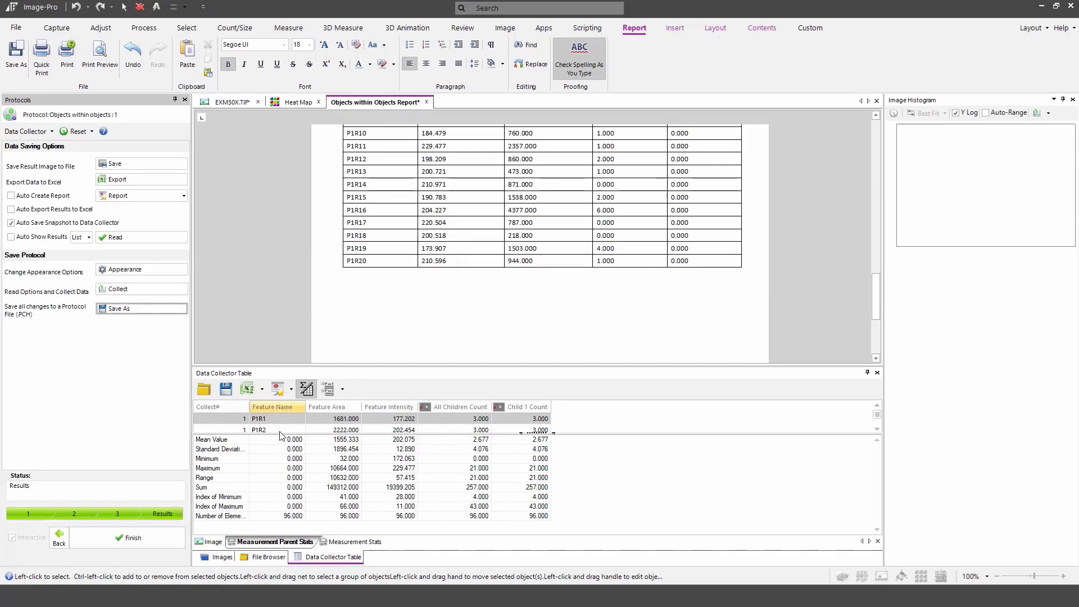
click(119, 534)
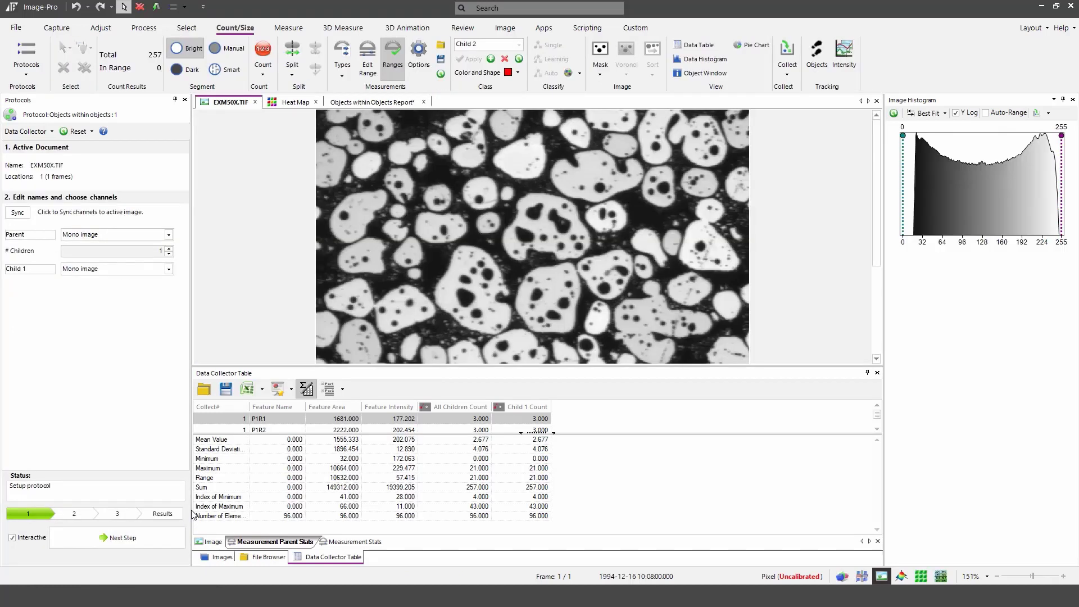
Turn off Interactive mode, run the protocol automatically on EXM50X.TIF, and finish the run.
click(12, 537)
click(96, 541)
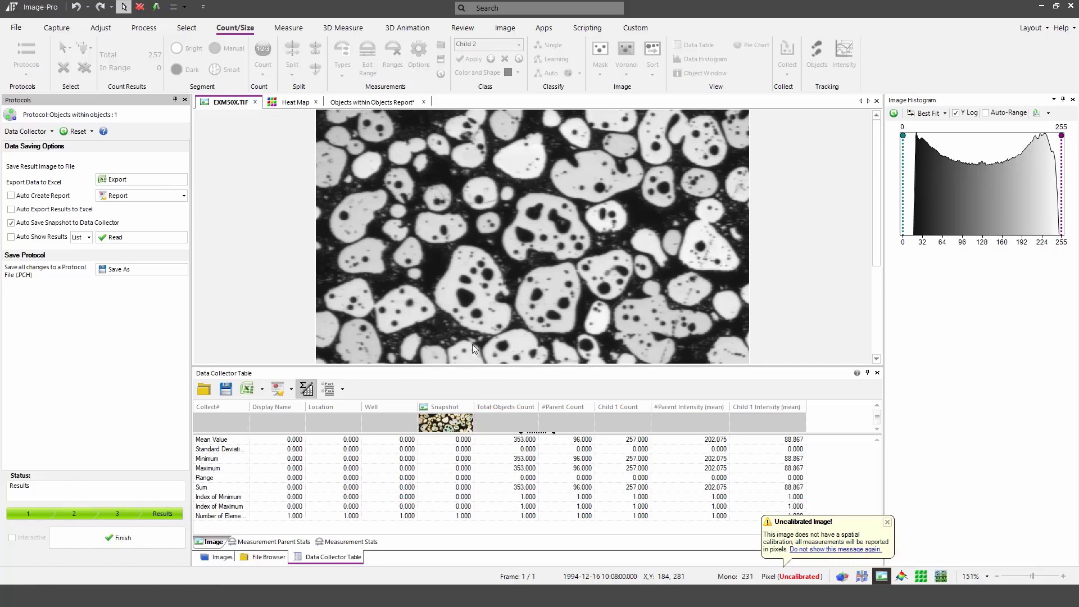
click(135, 541)
Start a batch run of the protocol on all images from 1GRAY.tif to 20GRAY.tif in the synthetic_000_images folder.
click(167, 537)
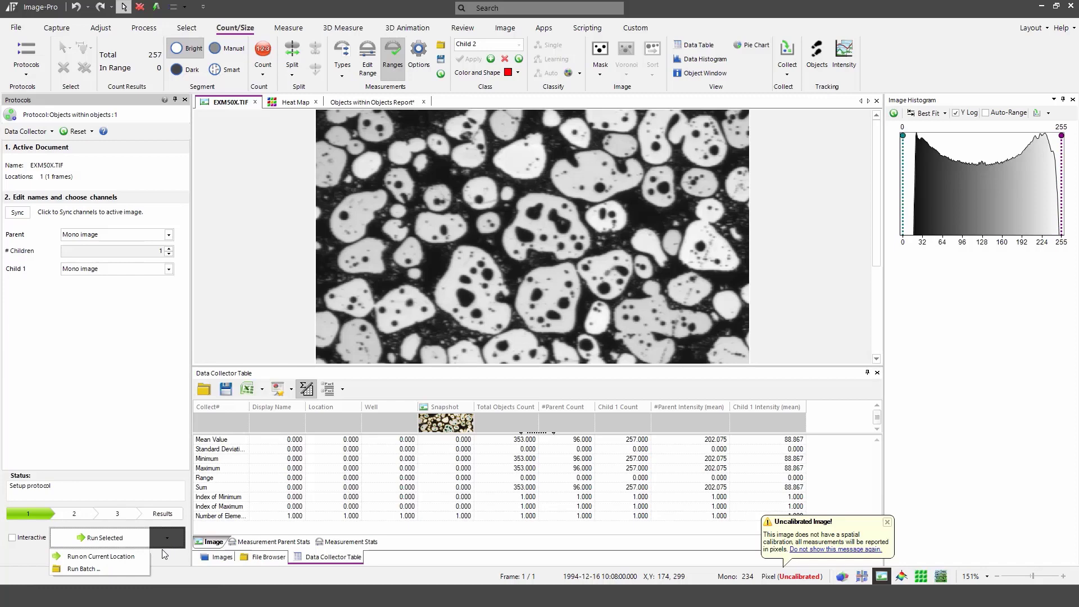
click(91, 569)
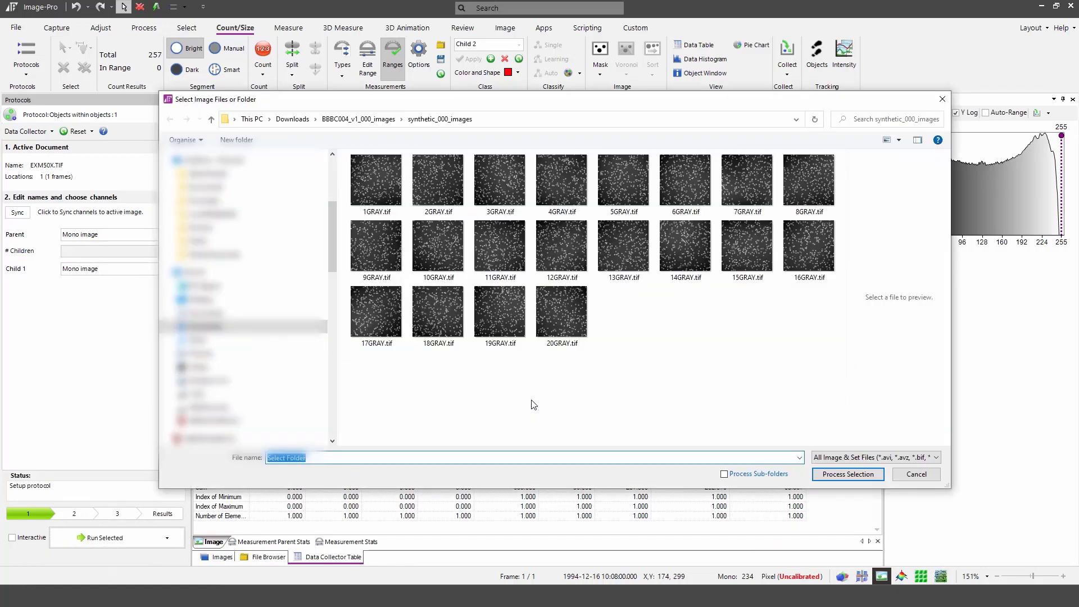
scroll(303, 305, up, 2)
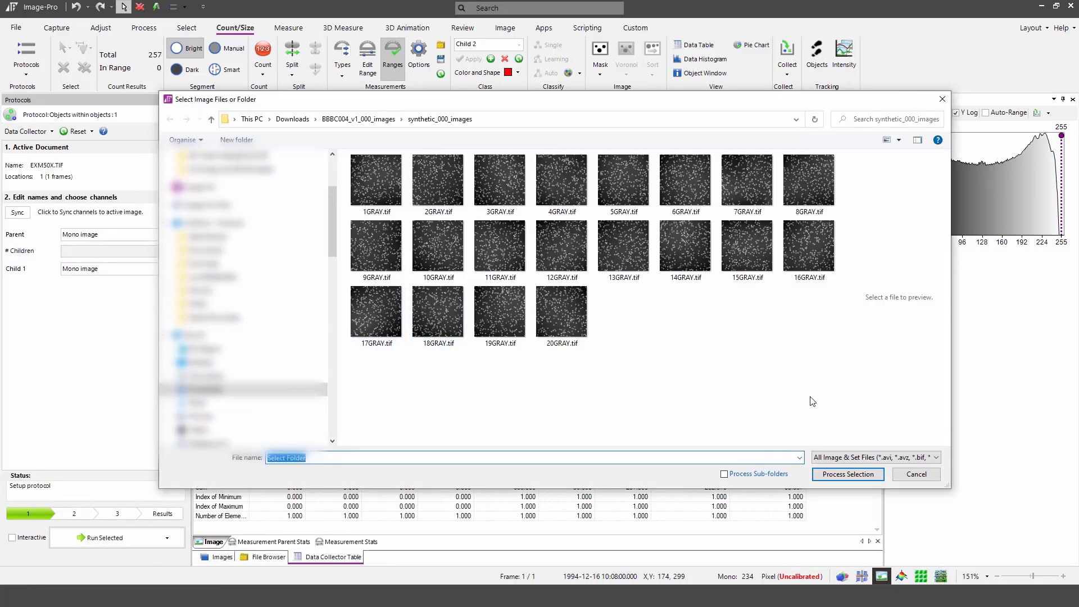
drag(717, 396, 331, 152)
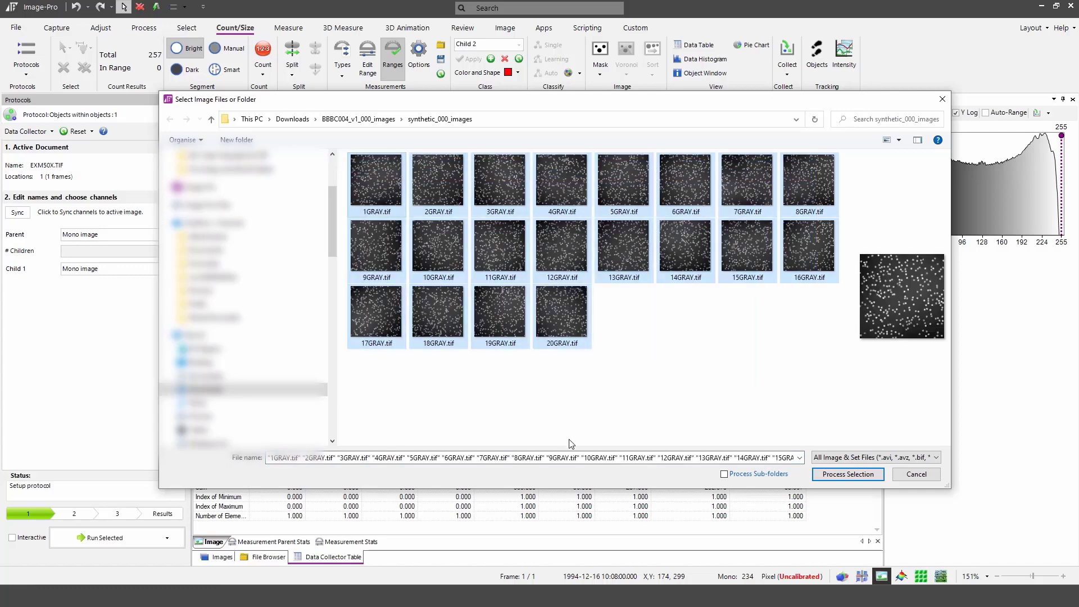
click(851, 478)
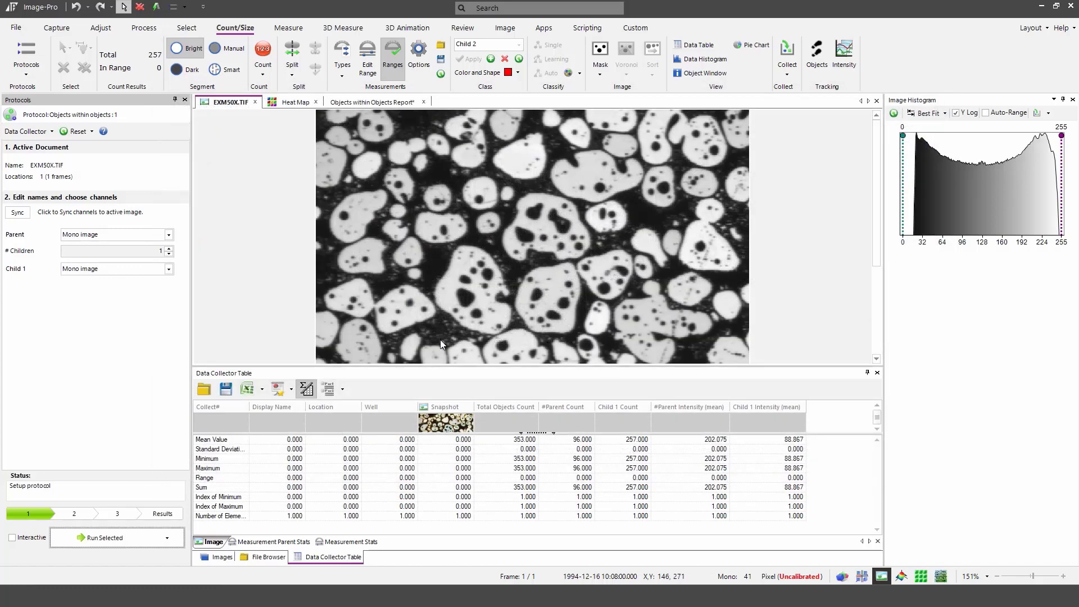